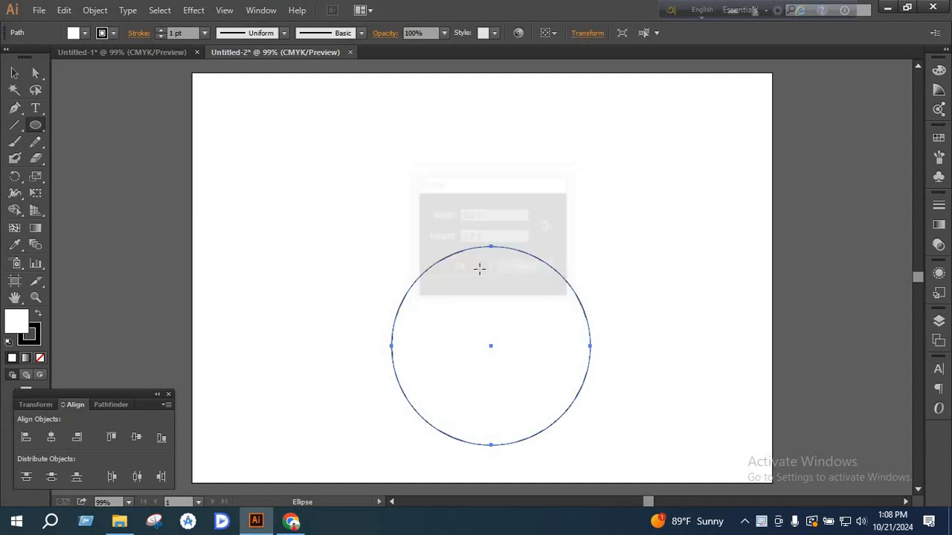
- Draw a third circle 2 inches wide and 2 inches high near the upper part of the artboard
click(40, 130)
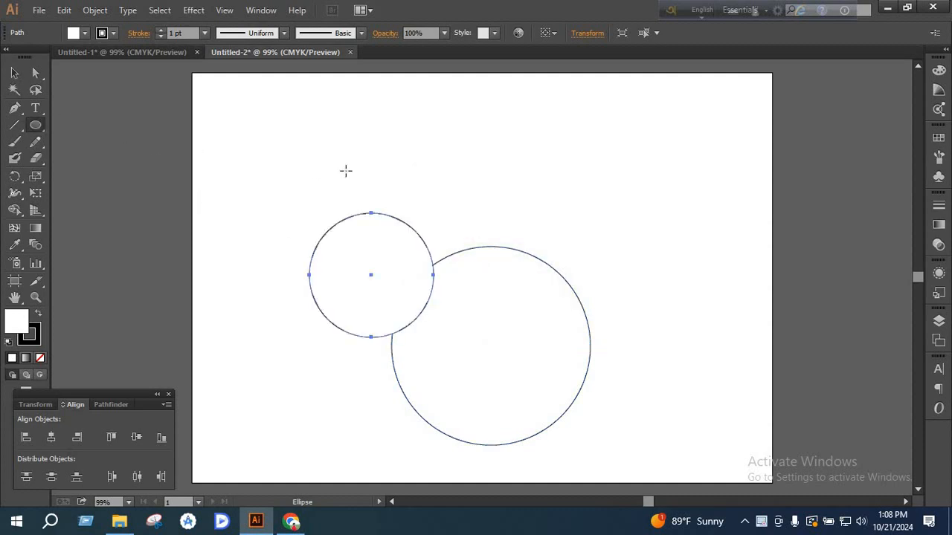
click(345, 171)
text(2)
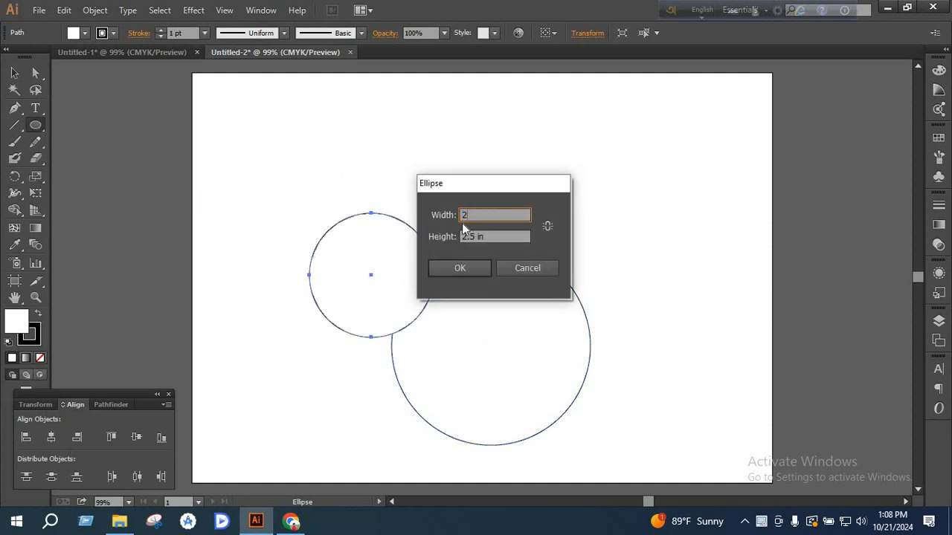
key(Tab)
text(2)
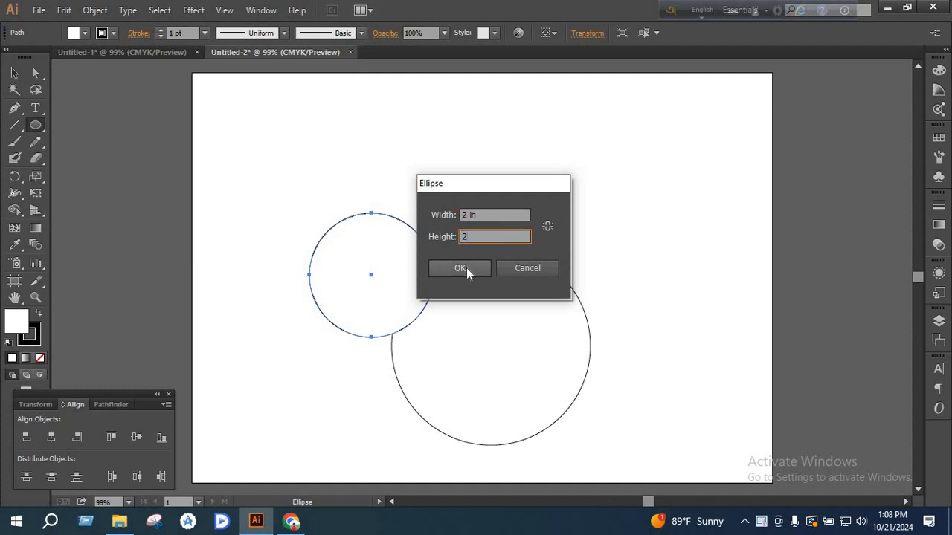
click(466, 268)
- Align all three circles on a common centre horizontally and vertically, and move them near the artboard's middle
click(14, 73)
drag(268, 183, 592, 188)
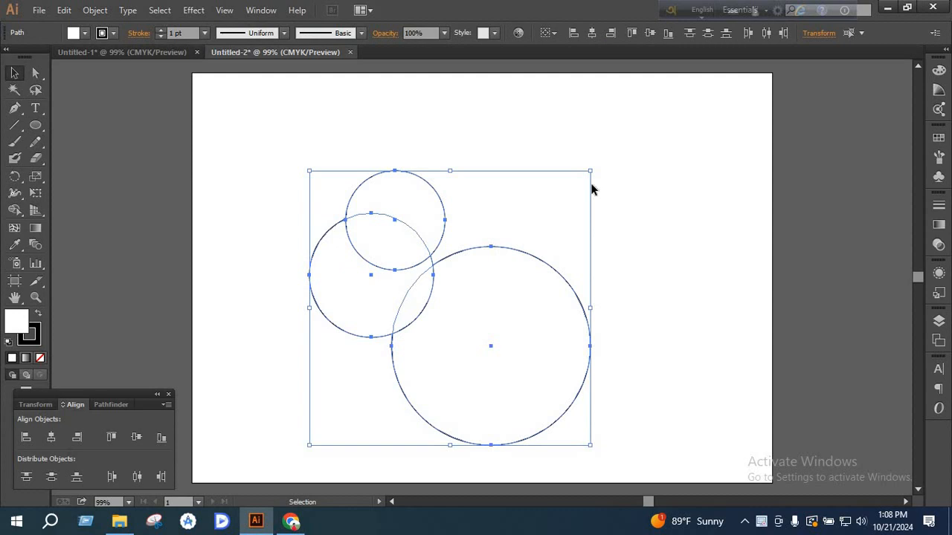
click(592, 33)
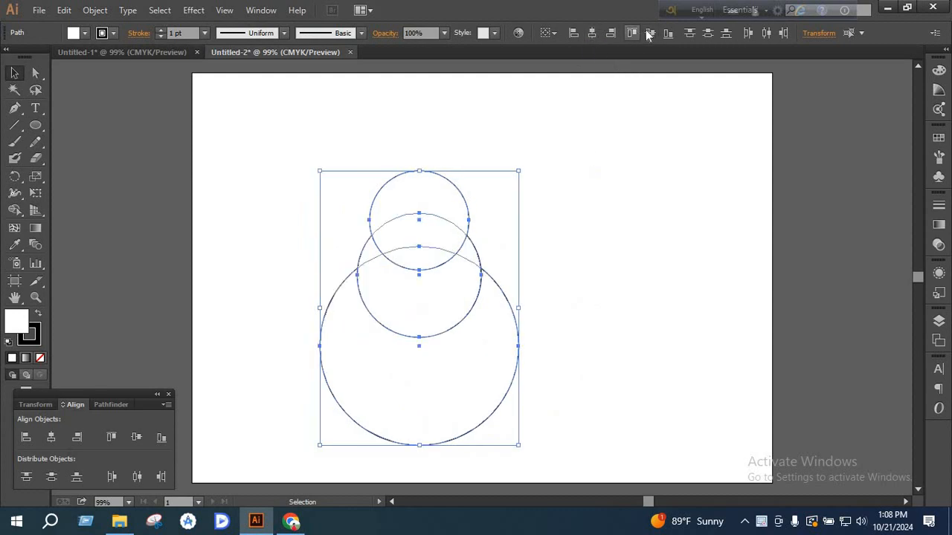
click(648, 34)
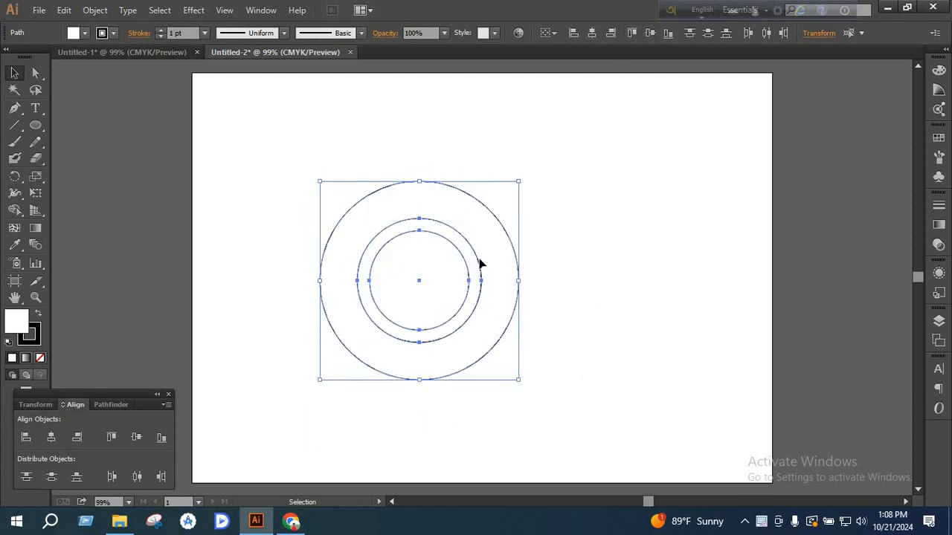
drag(477, 264, 518, 256)
click(613, 254)
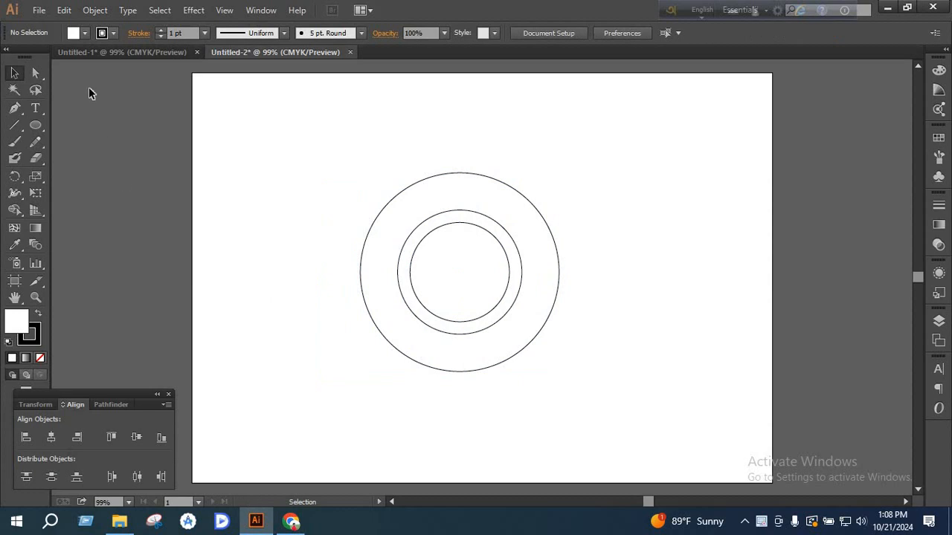
- Copy the text line "১০ নং বোয়ালী ইউনিয়ন পরিষদ" from the Untitled-1 document
click(161, 51)
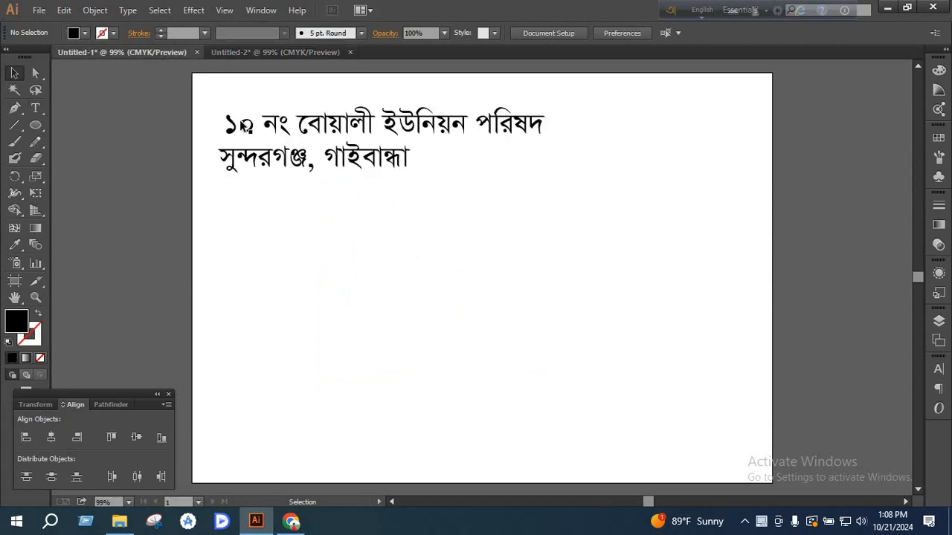
key(t)
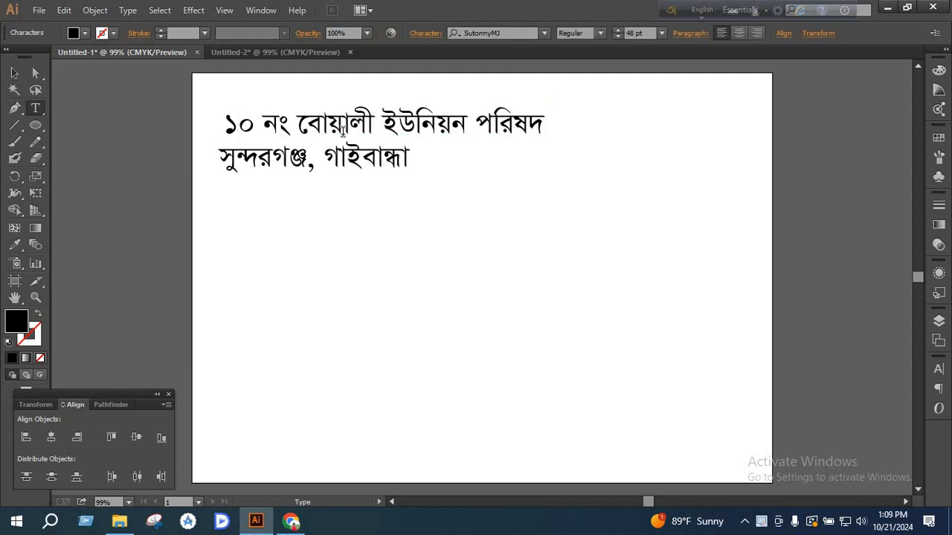
triple_click(343, 131)
key(ctrl+c)
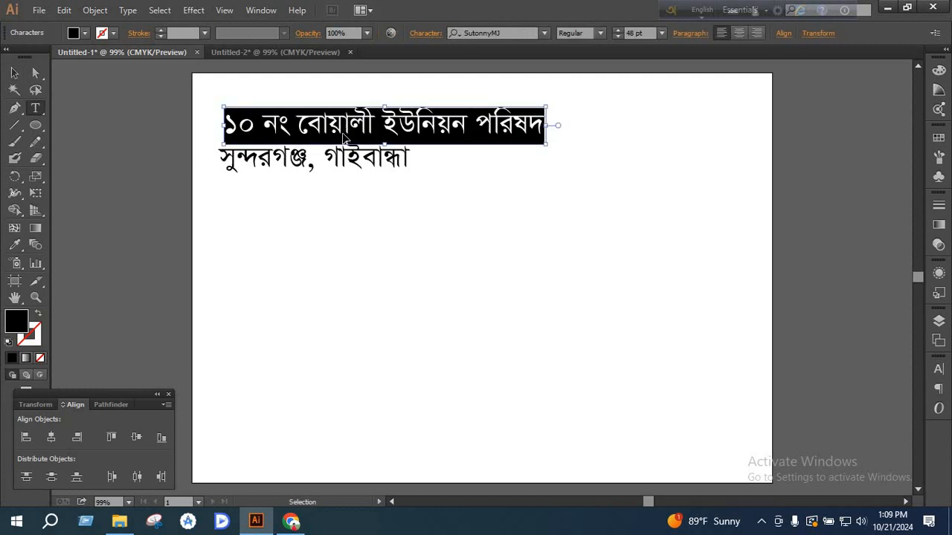
- Paste the copied line in Untitled-2 as type on a path along the middle circle, starting at its leftmost point
click(274, 52)
click(14, 73)
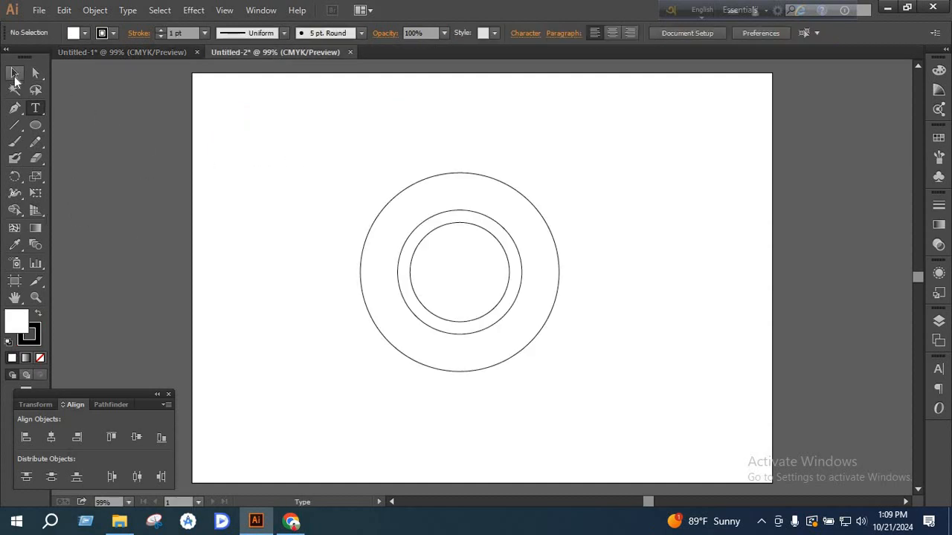
click(402, 247)
click(403, 250)
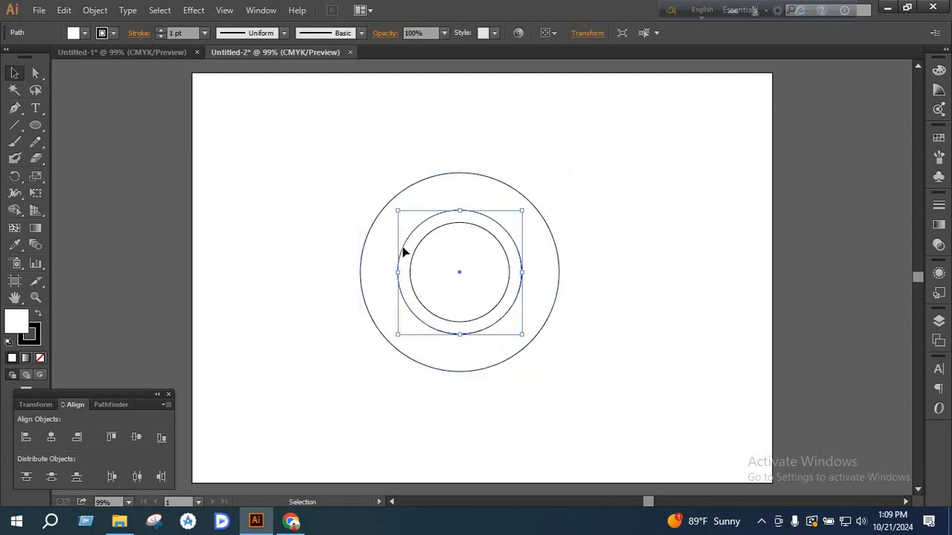
click(35, 109)
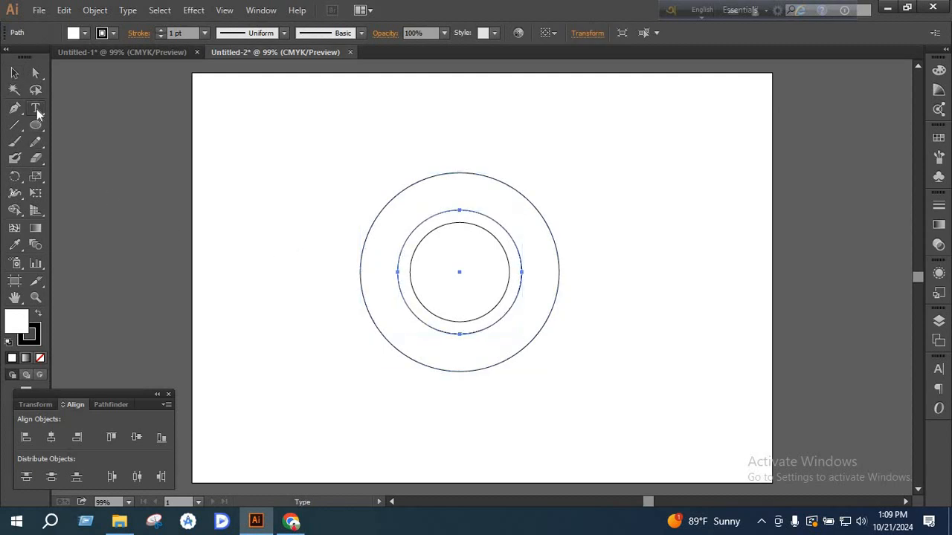
click(81, 140)
click(394, 270)
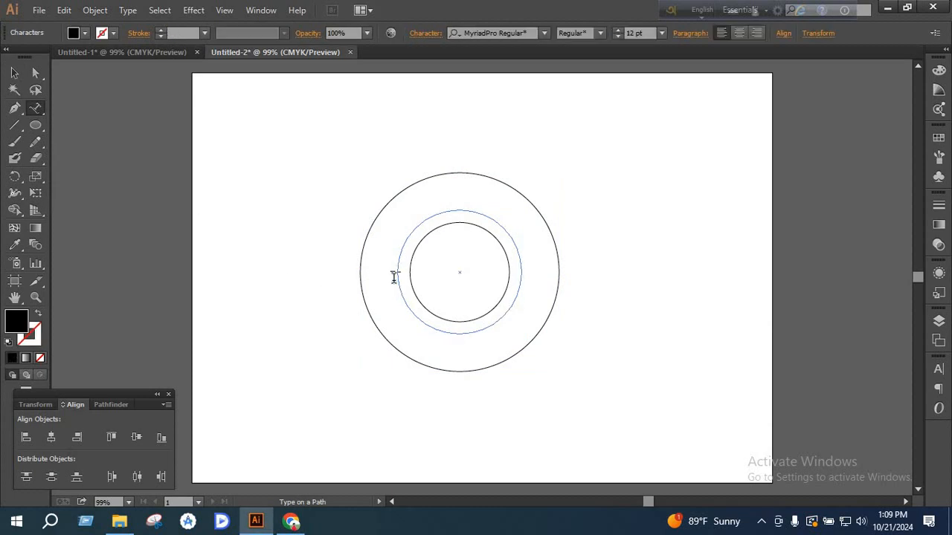
key(ctrl+v)
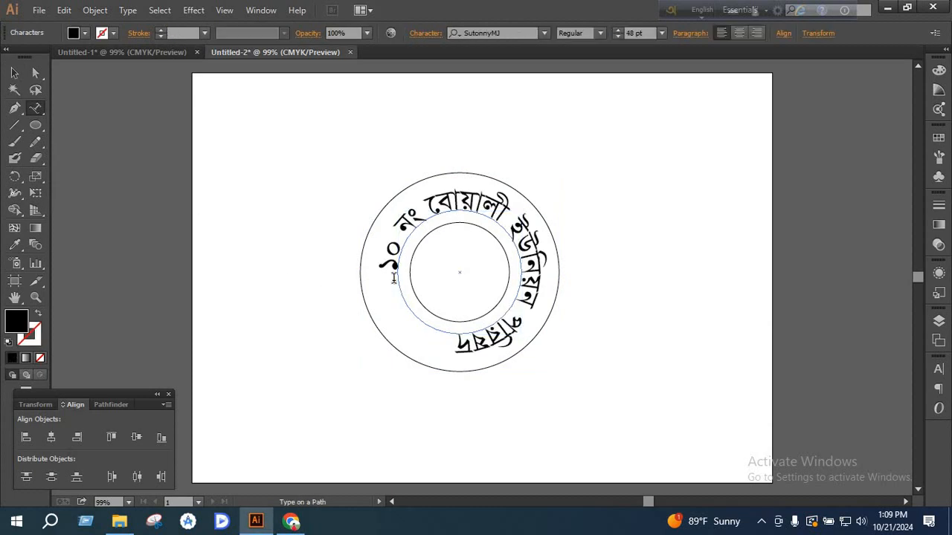
- Enlarge the curved text's circle slightly about its centre and set the text's font size to 33 pt
click(14, 73)
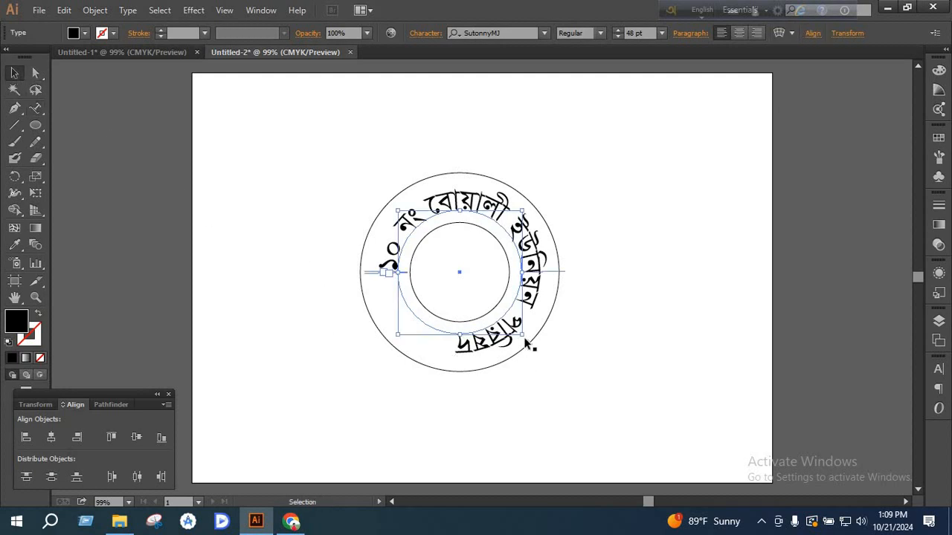
drag(527, 339, 531, 343)
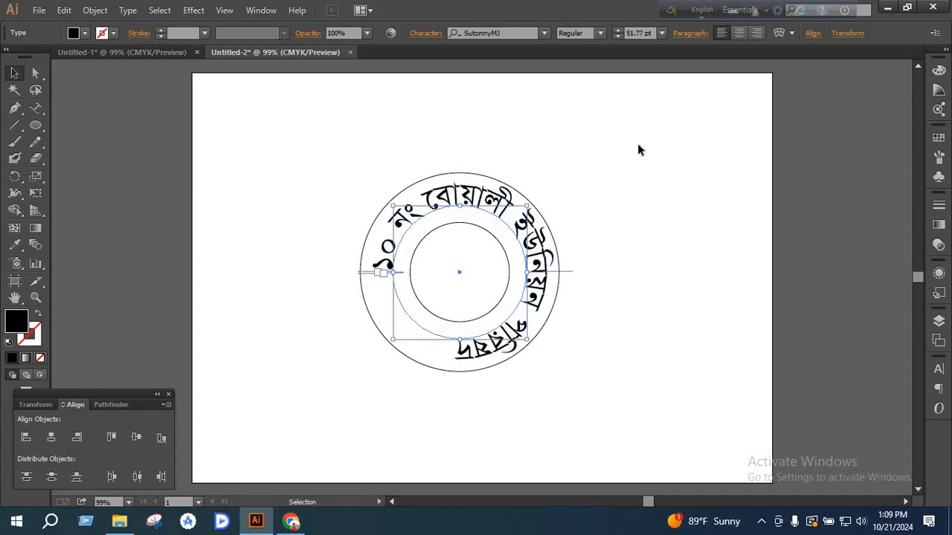
click(618, 36)
click(618, 36)
click(617, 36)
click(617, 36)
click(617, 36)
click(617, 36)
click(617, 36)
click(618, 36)
click(617, 36)
click(617, 36)
click(617, 36)
click(617, 35)
click(617, 36)
click(617, 36)
click(617, 35)
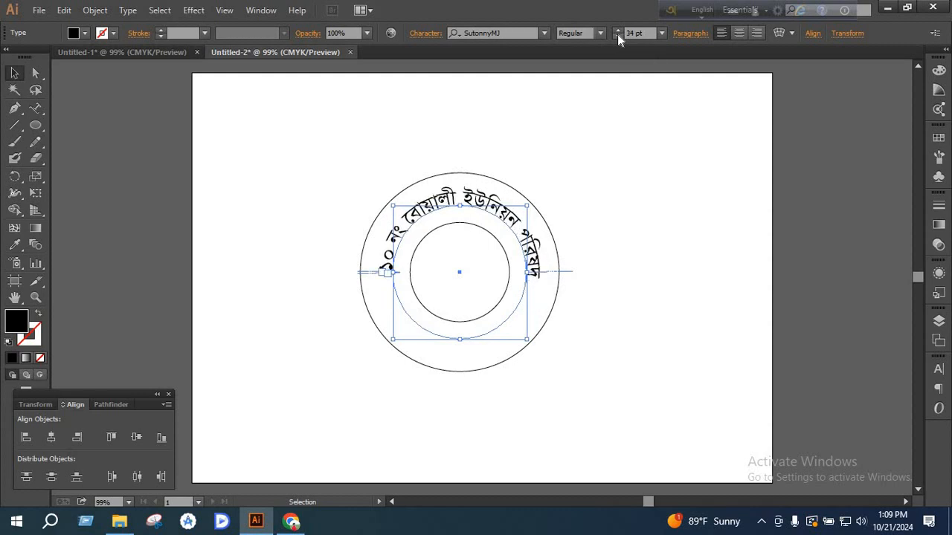
click(617, 36)
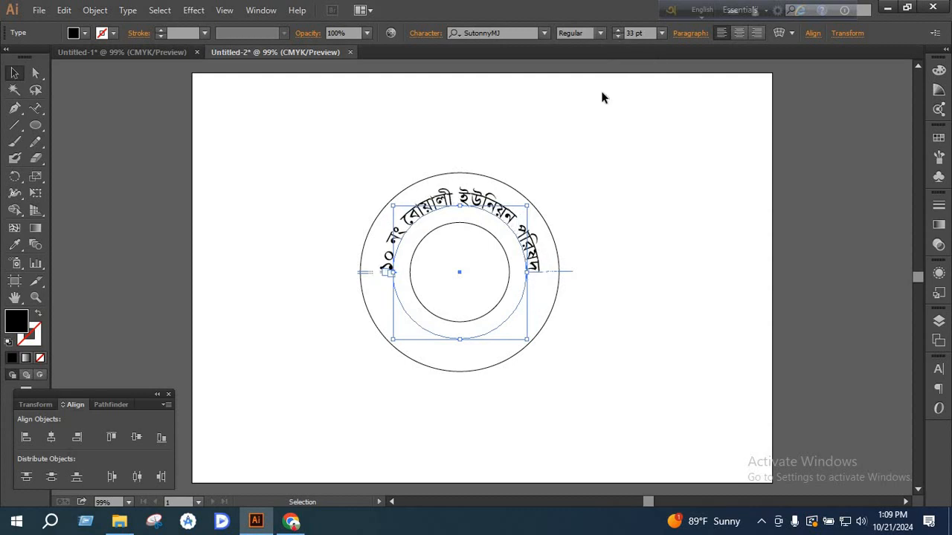
- Make the curved text Bold and scale it up about its centre to about 36.8 pt, close to the outer circle
click(599, 33)
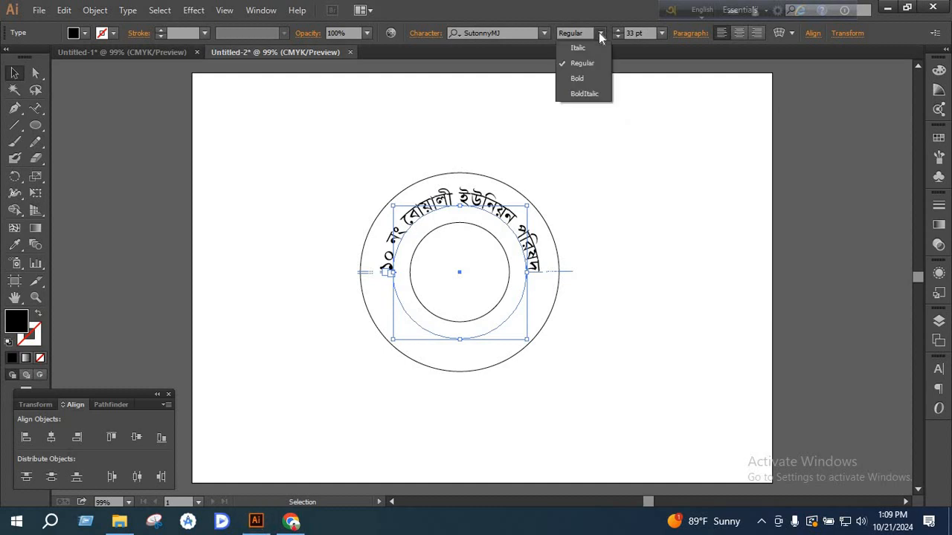
click(581, 78)
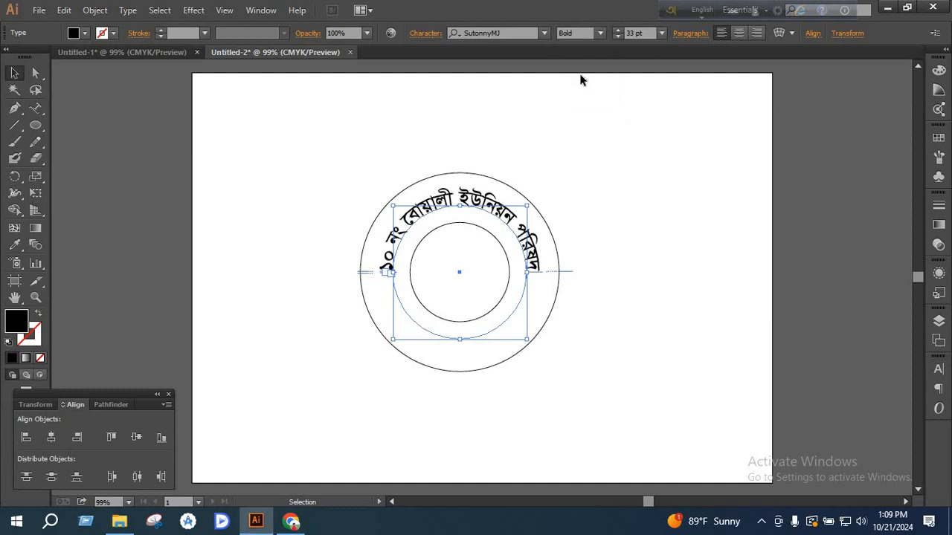
click(602, 199)
click(533, 267)
drag(528, 342, 537, 348)
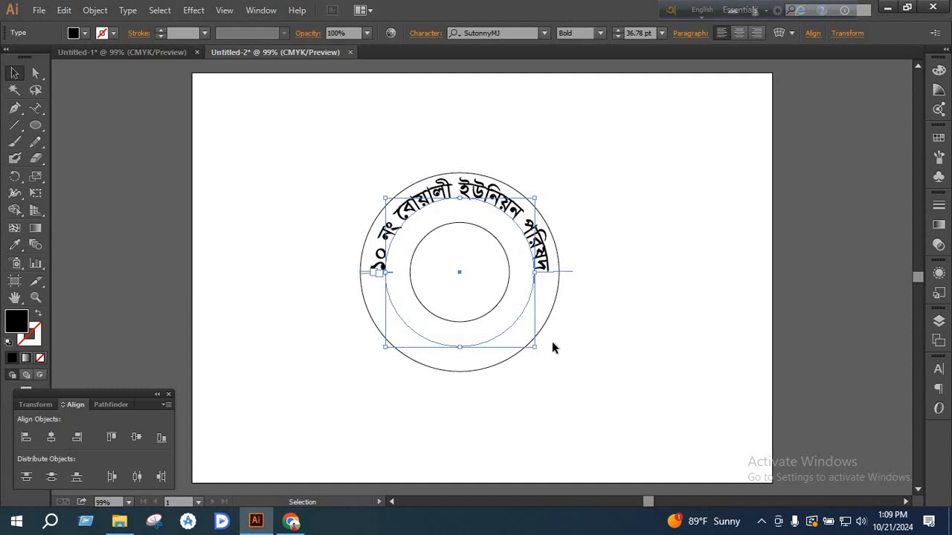
click(566, 332)
- Enlarge the innermost circle about its centre until it sits just inside the curved text
click(504, 301)
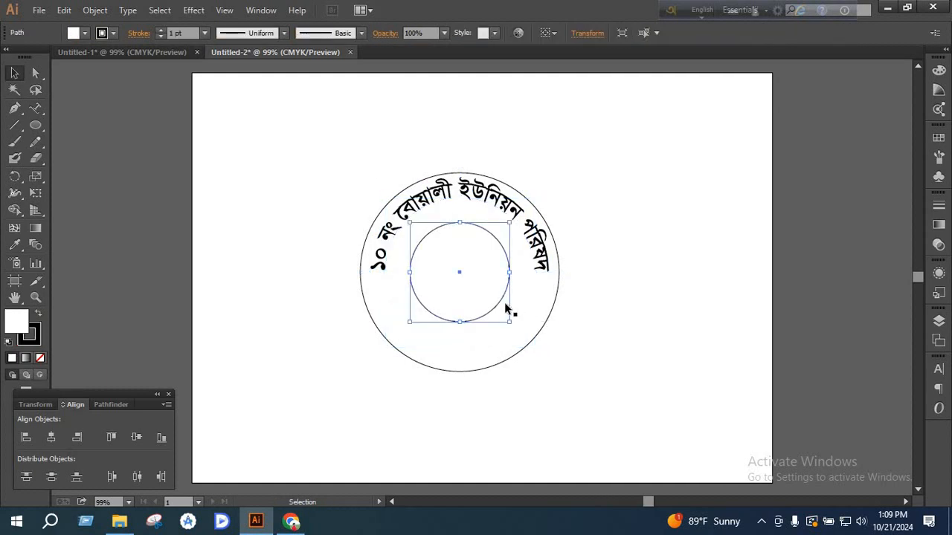
drag(509, 319, 525, 337)
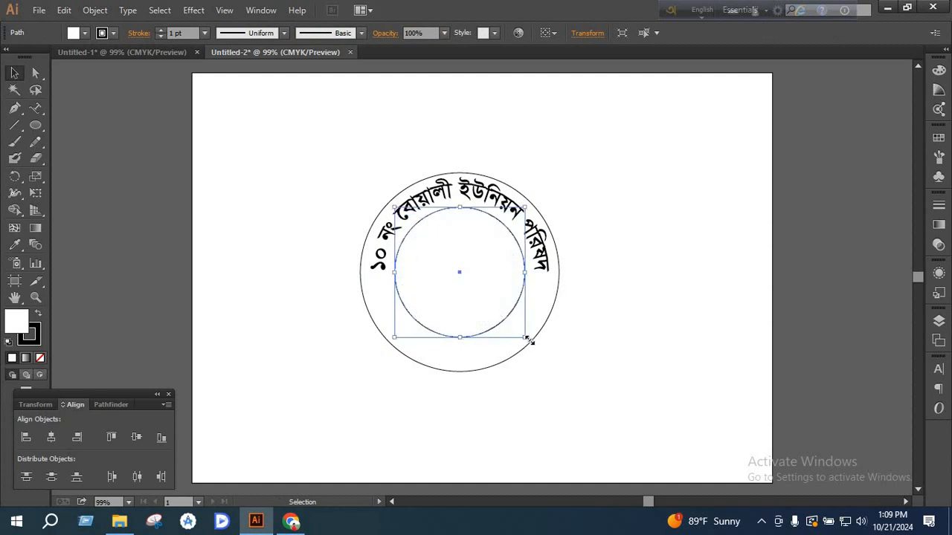
click(572, 343)
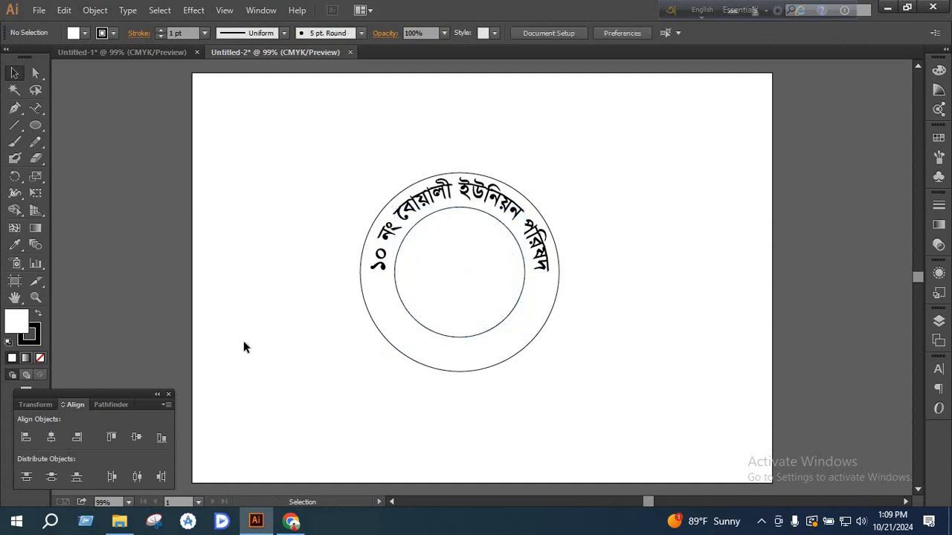
- Draw a small five-pointed star on the empty artboard area beside the circles
click(35, 125)
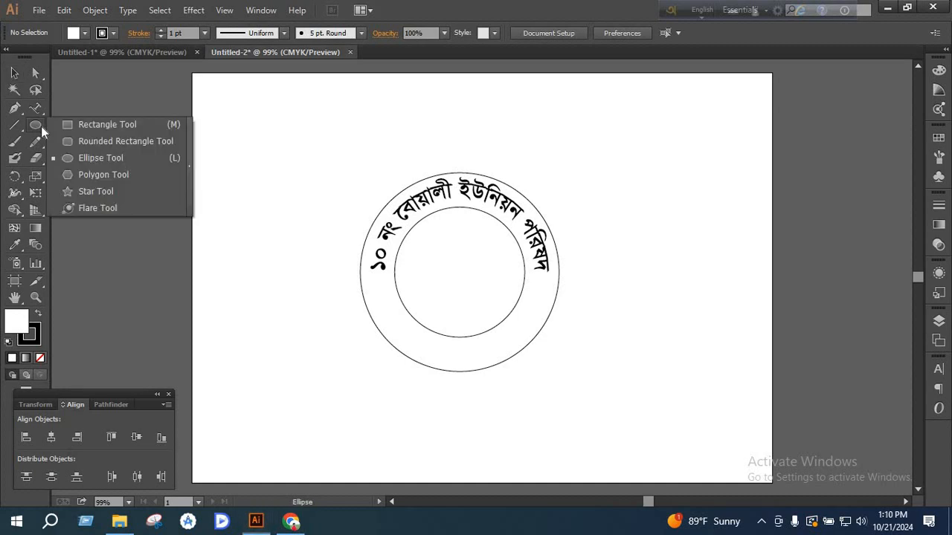
click(79, 192)
drag(238, 282, 246, 293)
click(14, 73)
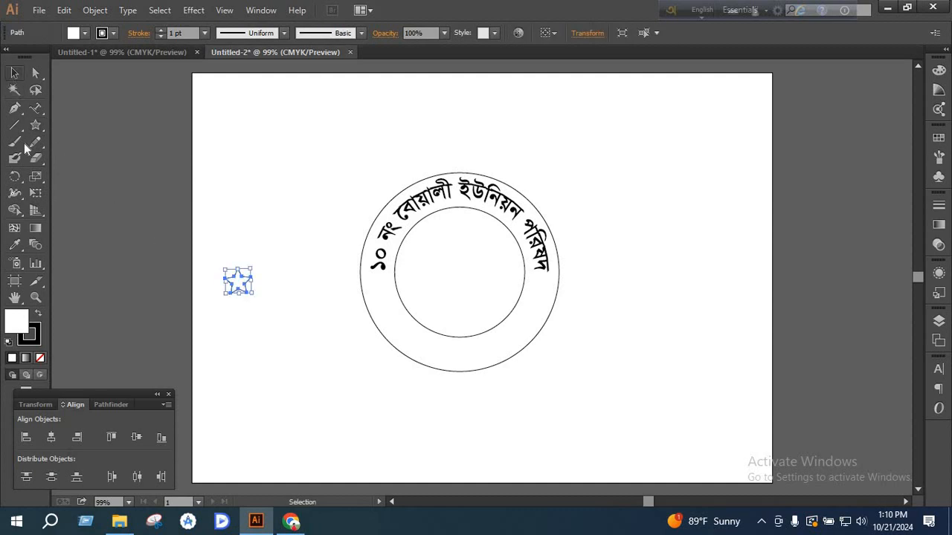
- Fill the star with black and remove its stroke
click(938, 138)
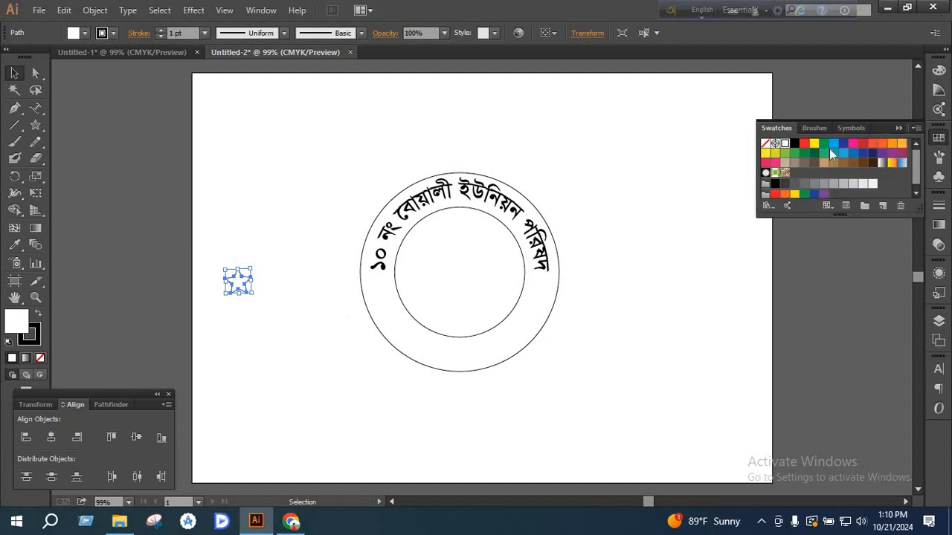
click(794, 144)
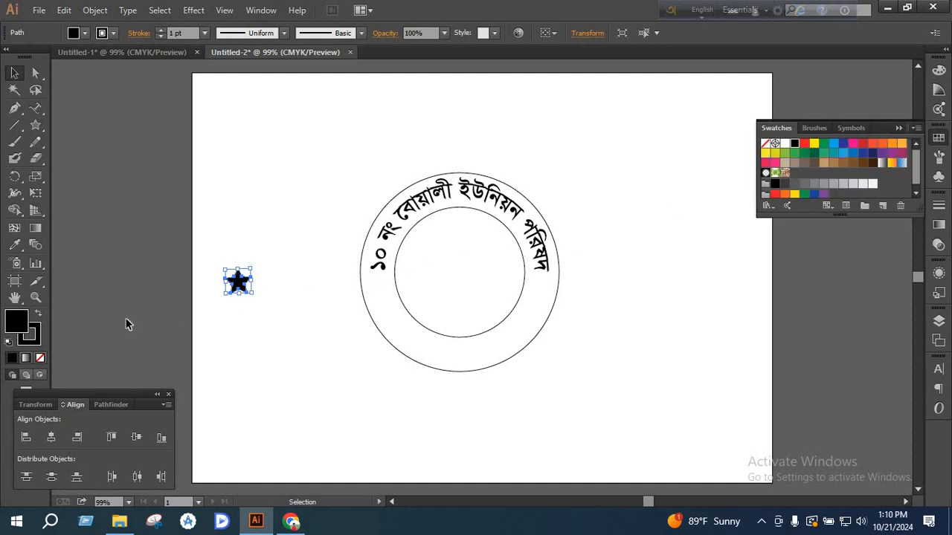
click(30, 335)
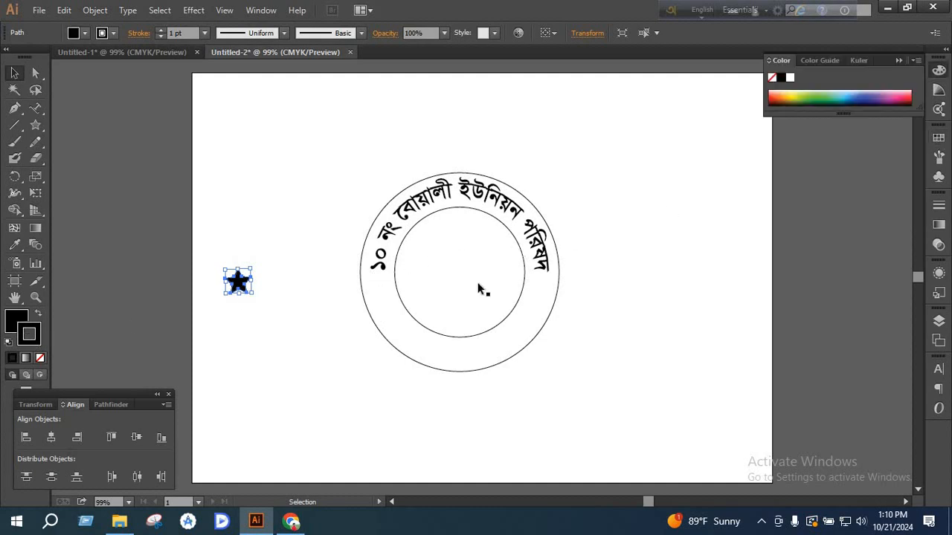
click(771, 77)
- Place the star in the ring below the start of the curved text and a copy below its end
click(335, 290)
drag(248, 287, 542, 298)
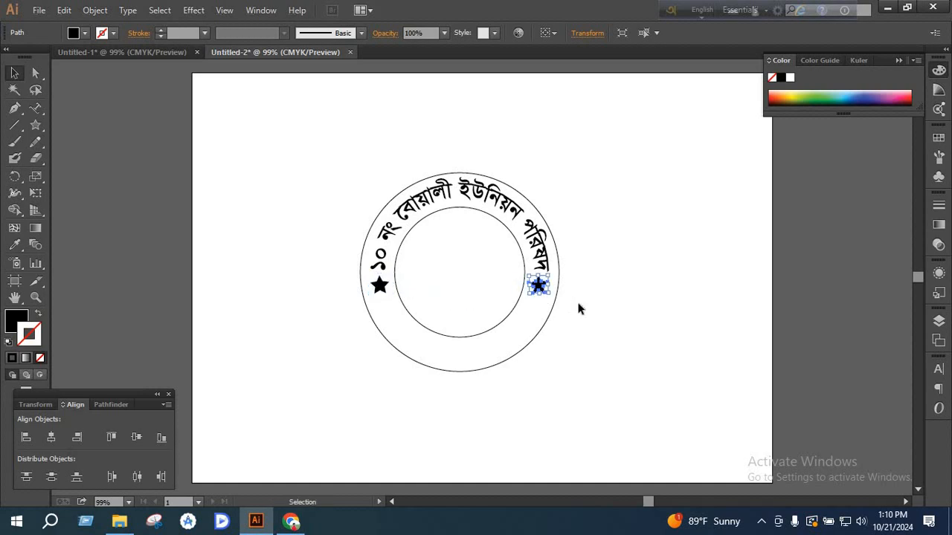
click(581, 309)
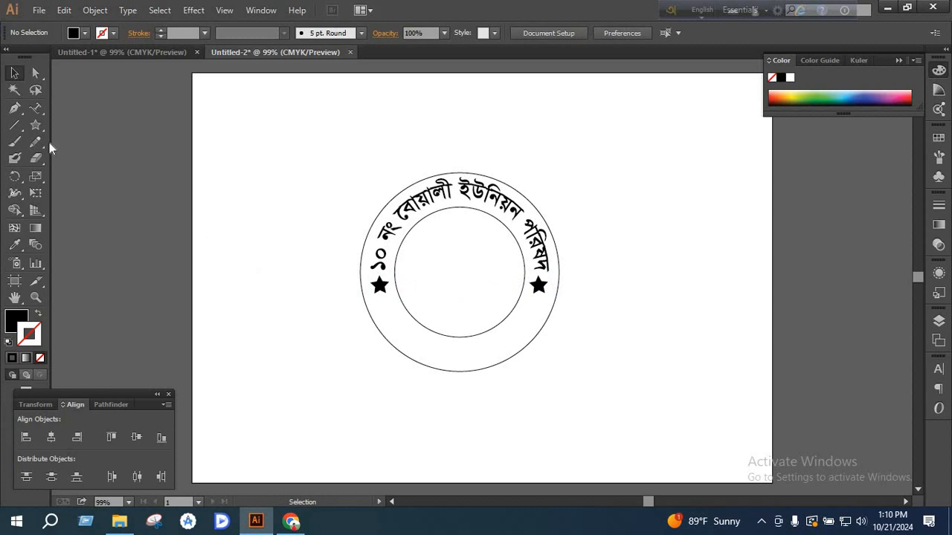
- Draw a curved open path with the Pen tool along the lower ring, from below one star to below the other
click(14, 108)
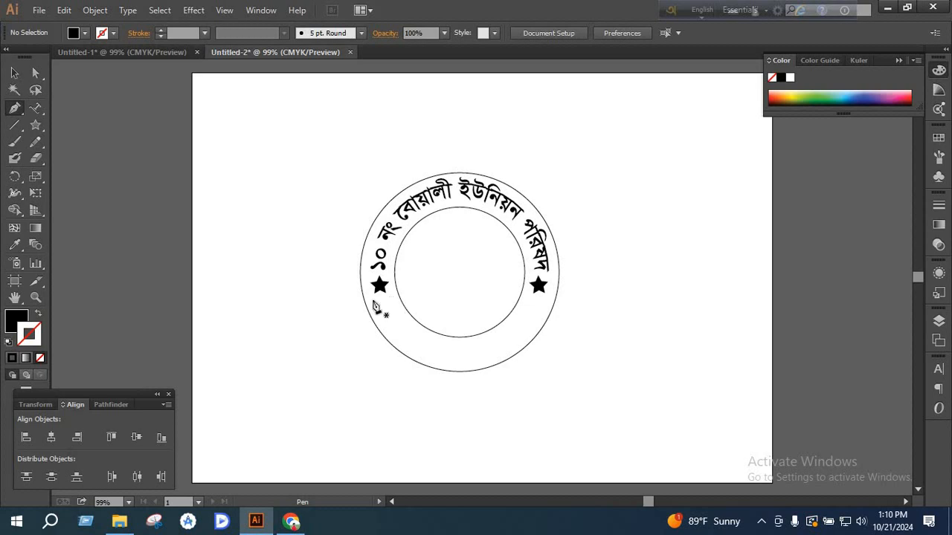
click(372, 301)
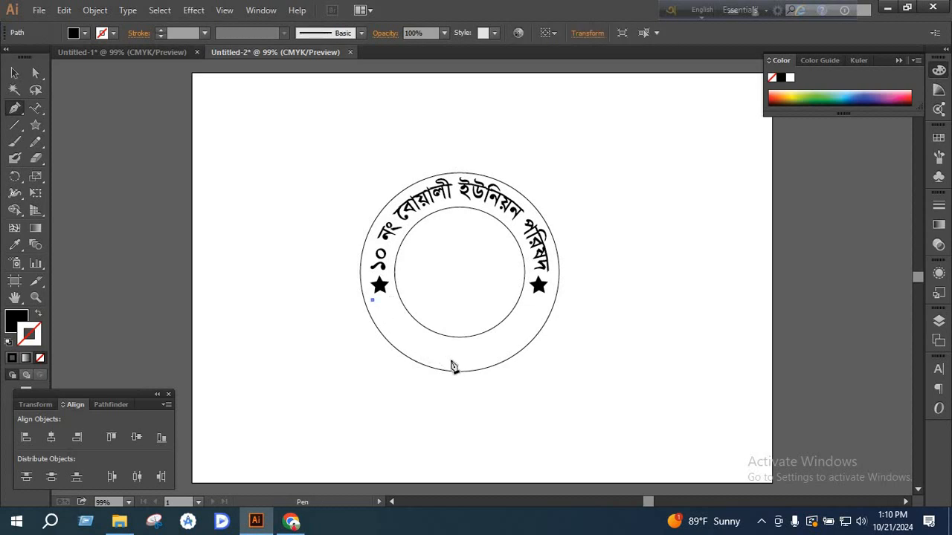
drag(454, 364, 520, 377)
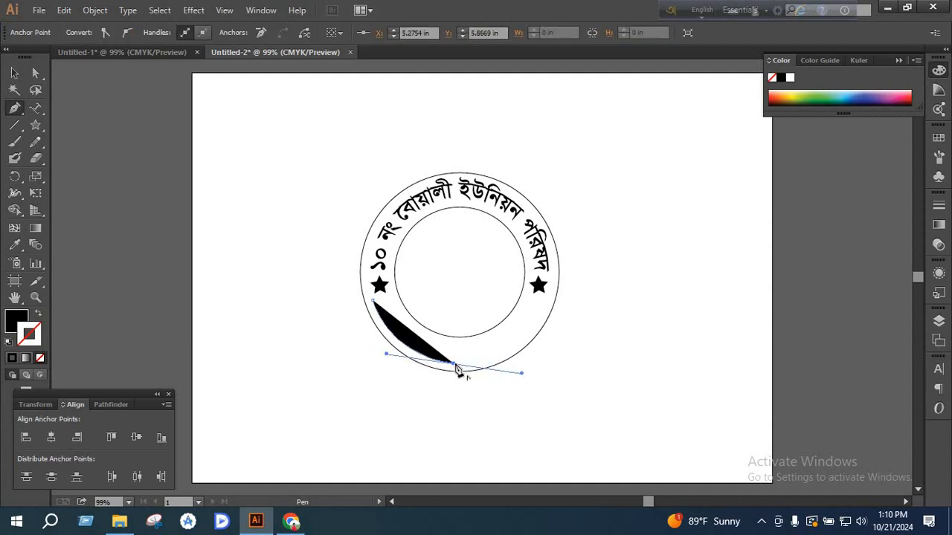
click(455, 365)
drag(546, 307, 576, 243)
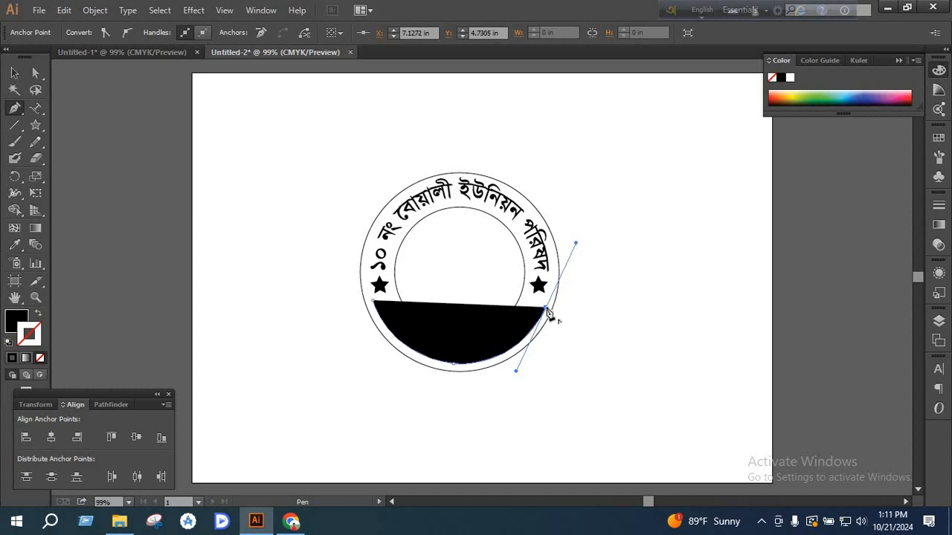
click(548, 309)
click(14, 73)
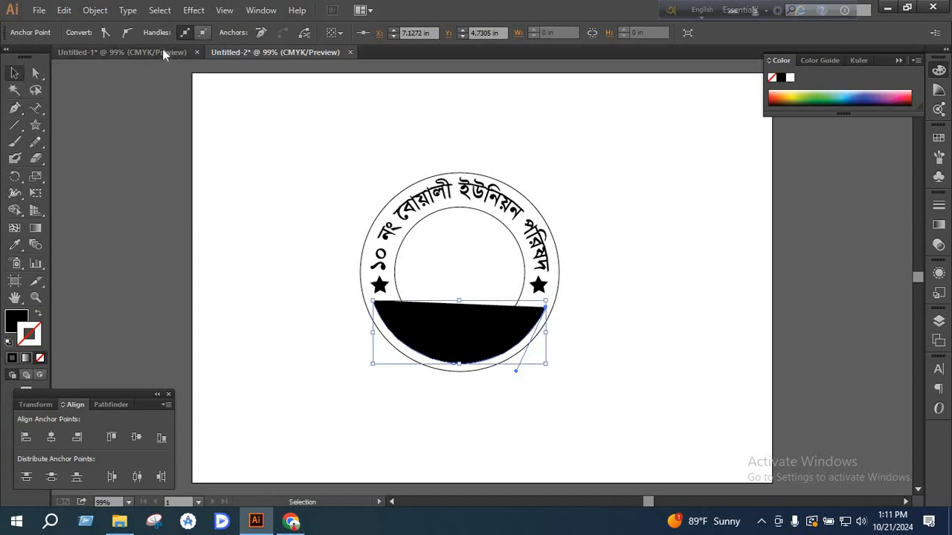
- Copy the line "সুন্দরগঞ্জ, গাইবান্ধা" from the Untitled-1 document and return to the Untitled-2 seal document
click(162, 51)
key(t)
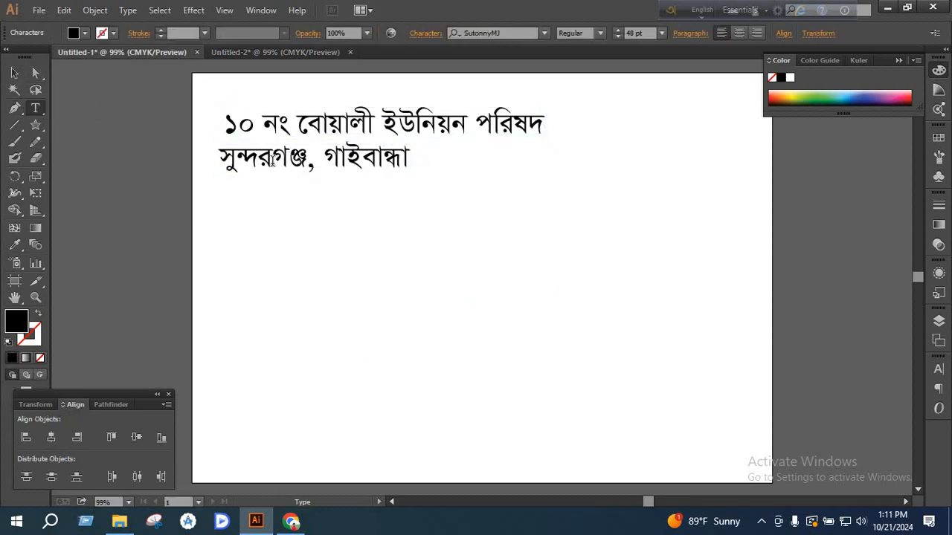
key(ctrl+a)
key(ctrl+c)
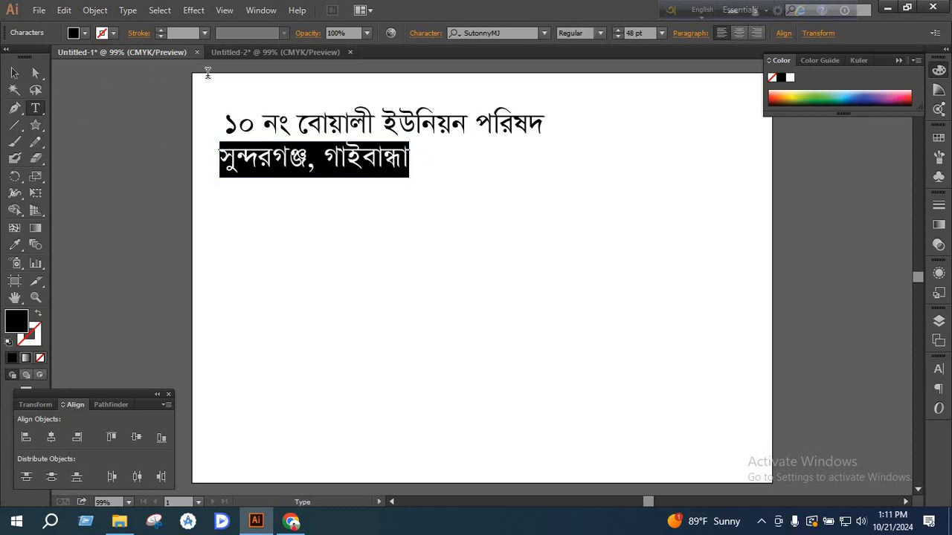
click(263, 52)
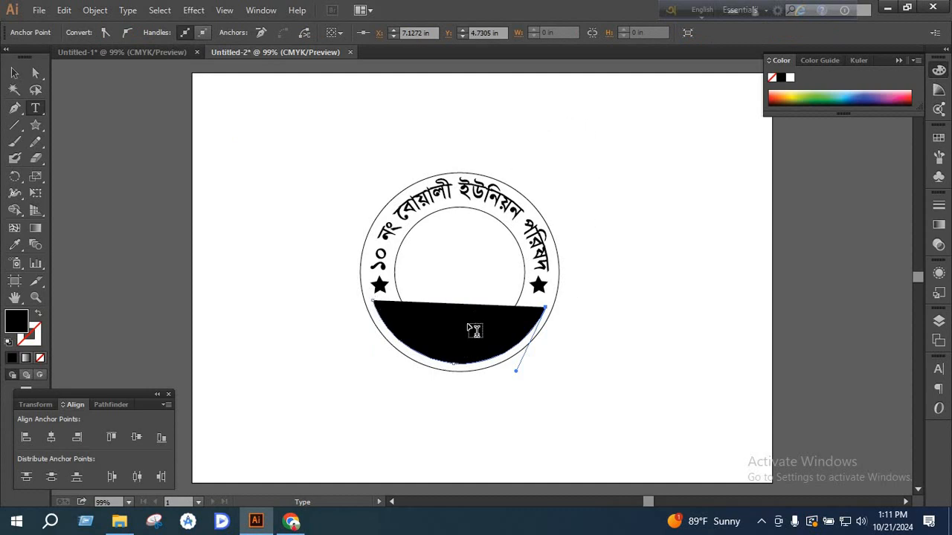
click(454, 360)
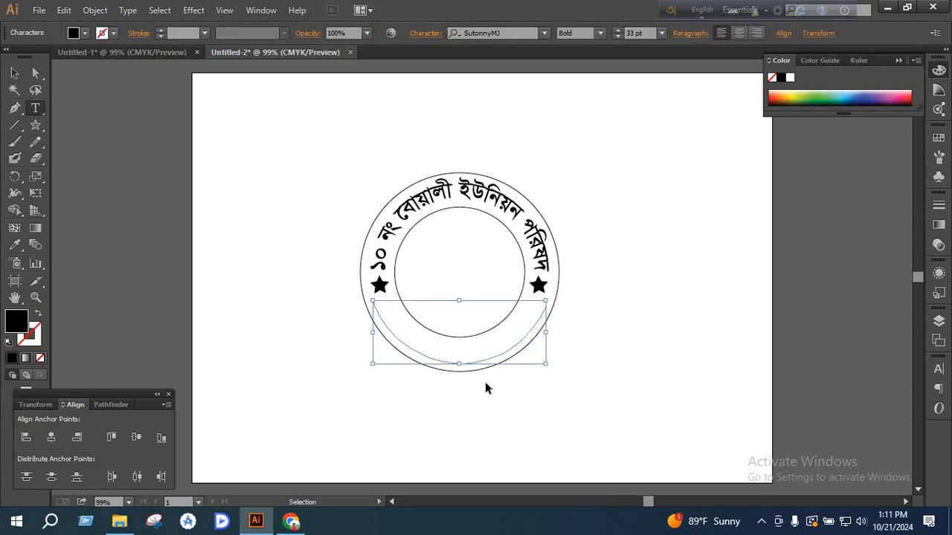
text(সুন্দরগঞ্জ ,)
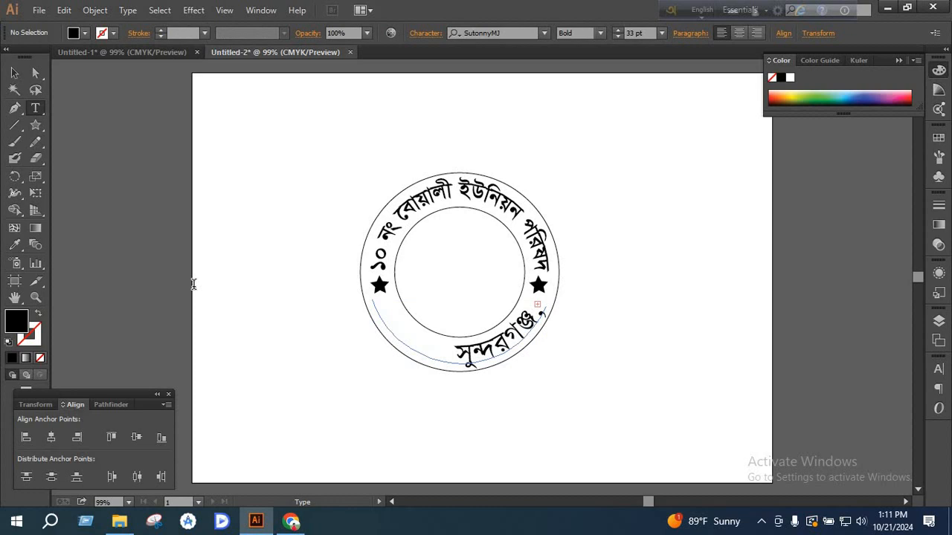
click(15, 72)
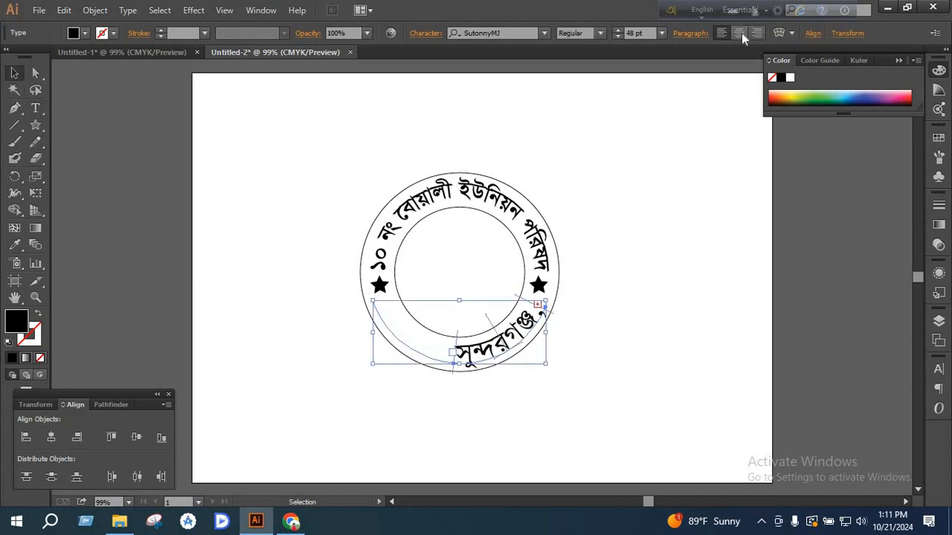
key(a)
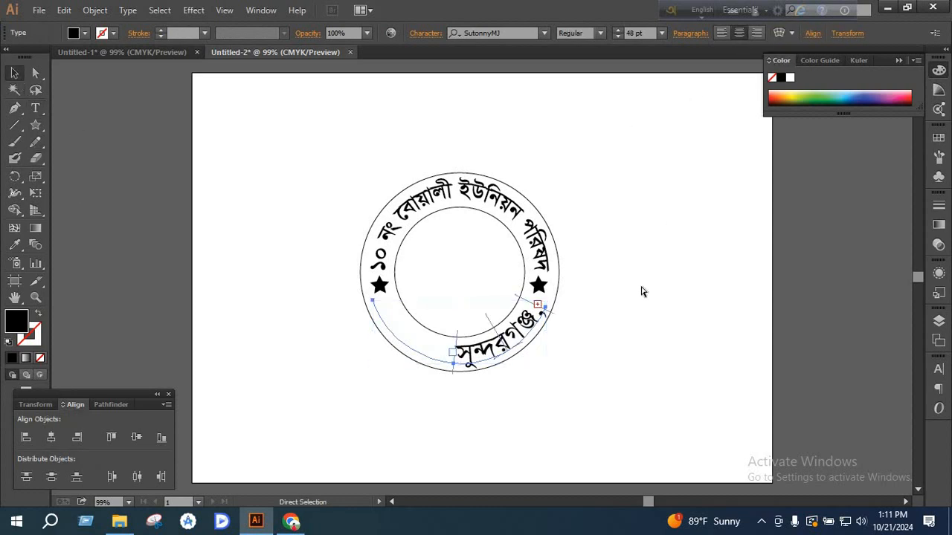
key(ctrl+z)
key(ctrl+z)
key(ctrl+z)
key(ctrl+z)
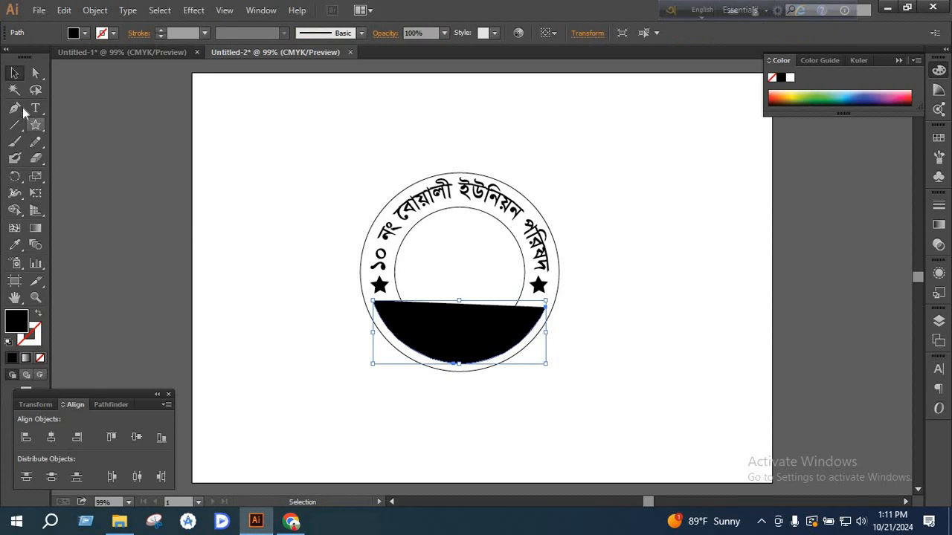
- Paste "সুন্দরগঞ্জ, গাইবান্ধা" as type on the lower curved path, starting at the path's end below the first star
drag(36, 109, 67, 140)
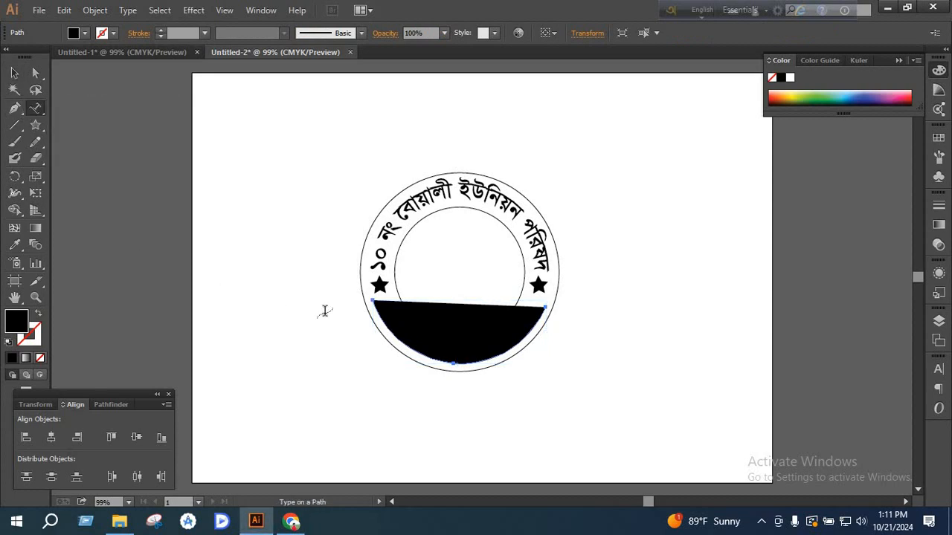
click(372, 300)
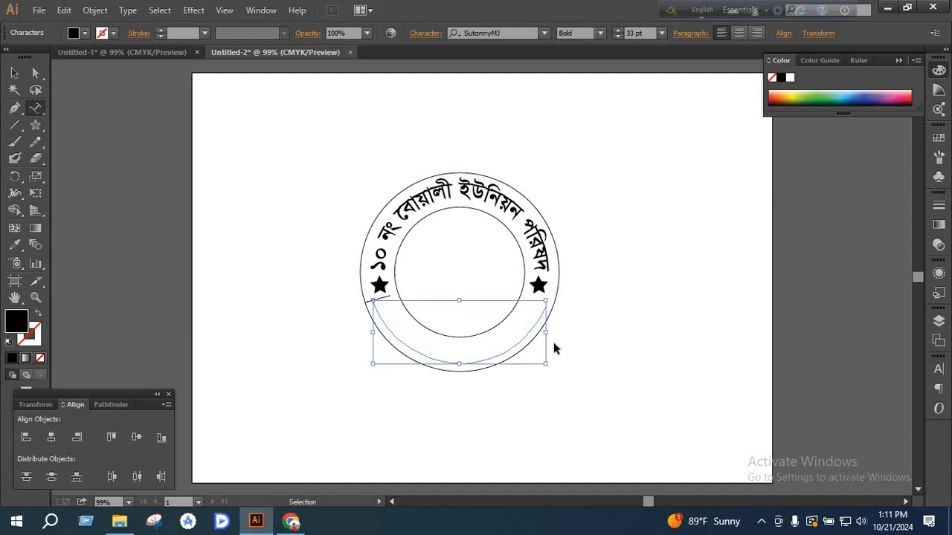
key(ctrl+v)
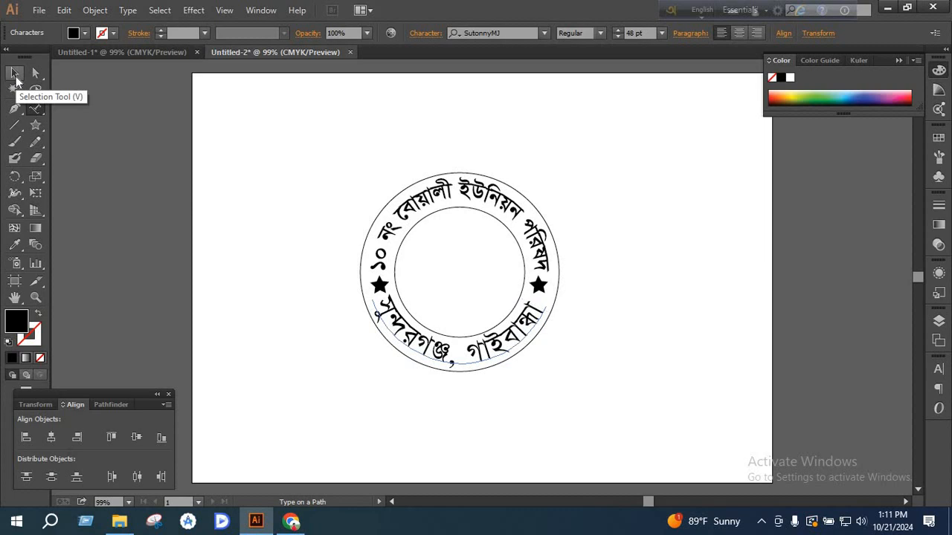
- Reduce the font size of the lower curved text to 40 pt
click(16, 80)
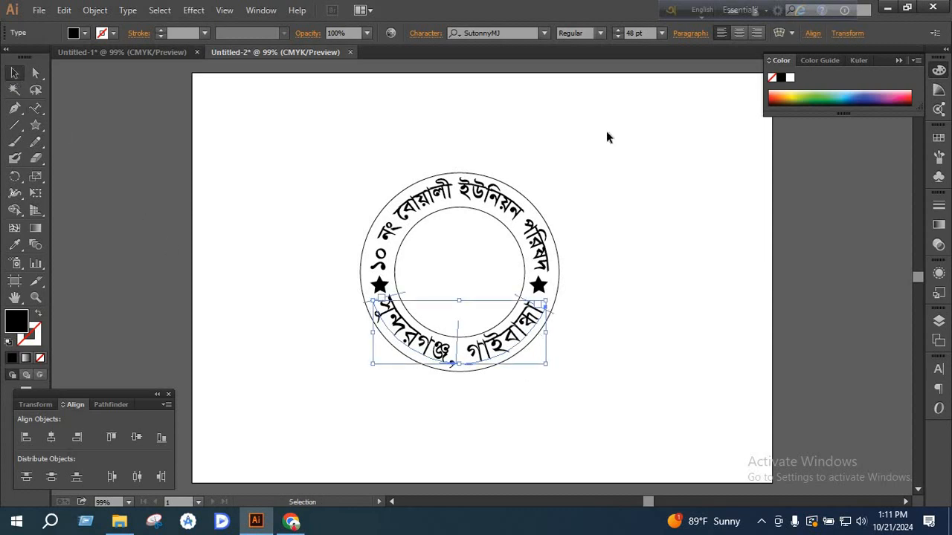
click(617, 36)
click(617, 35)
click(617, 35)
click(617, 35)
click(617, 35)
click(617, 36)
click(617, 36)
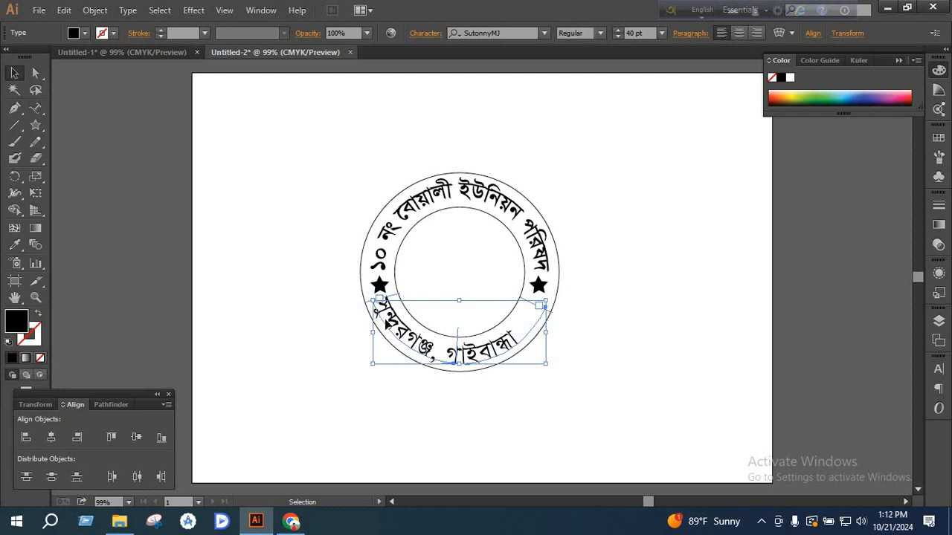
- Insert leading spaces before the lower curved text to shift it along the arc, away from the first star
click(35, 108)
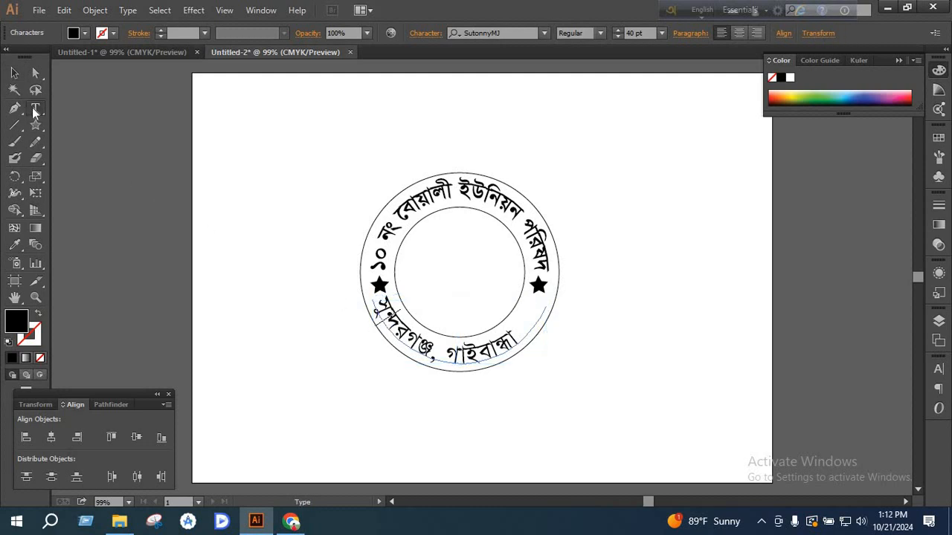
click(392, 320)
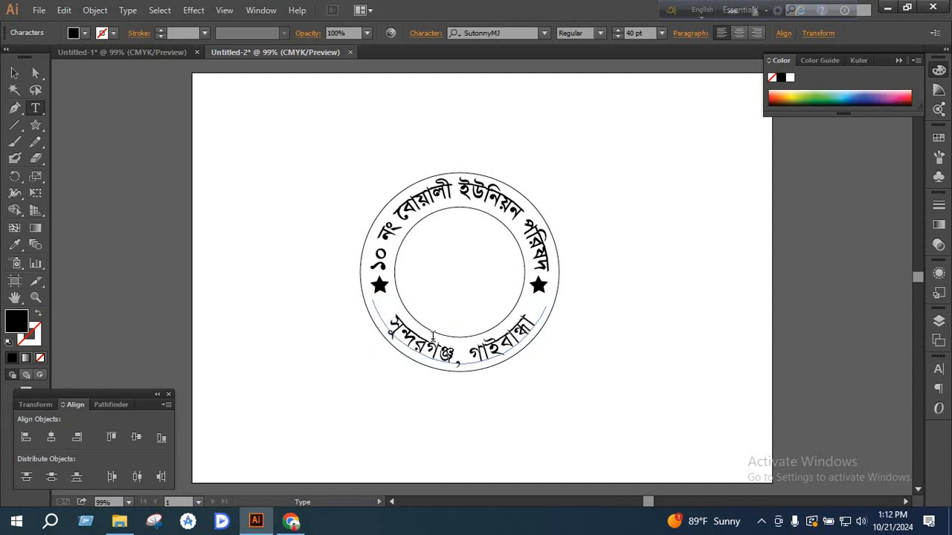
click(15, 72)
key(ctrl+z)
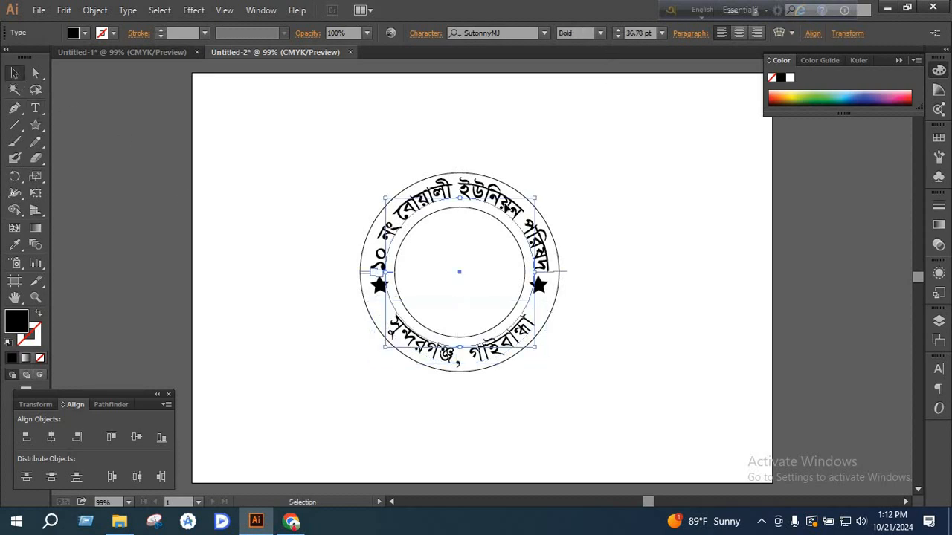
- Set the lower curved text to 36 pt and add leading space so it sits more centrally on the arc
click(476, 362)
click(617, 36)
click(617, 37)
click(617, 37)
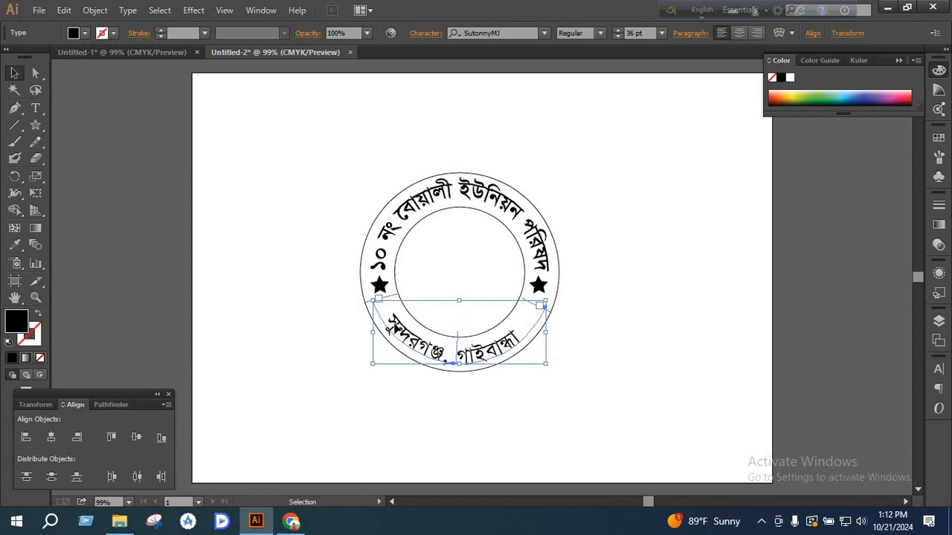
double_click(391, 328)
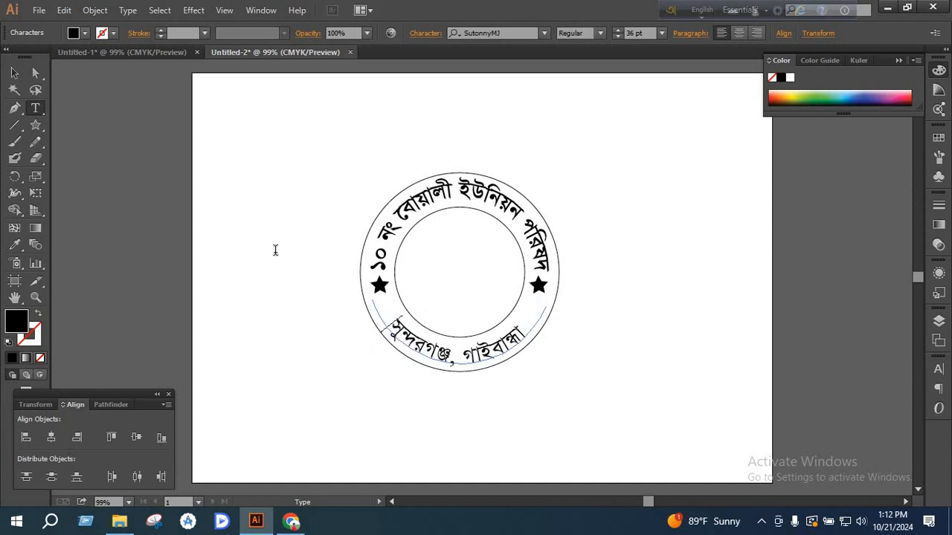
click(17, 77)
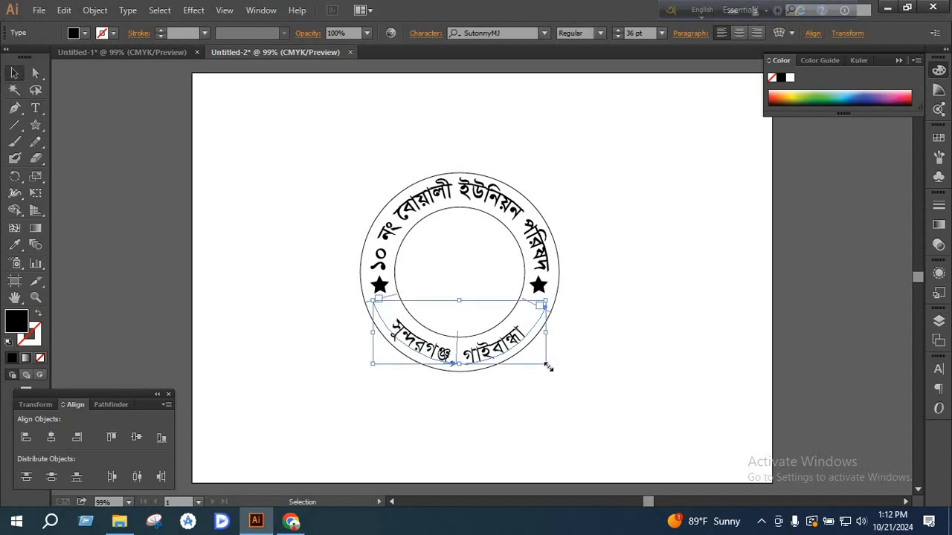
- Scale the lower text's arc down slightly about its centre and set its font size to 36 pt
drag(548, 366, 542, 364)
click(617, 29)
click(617, 29)
click(616, 29)
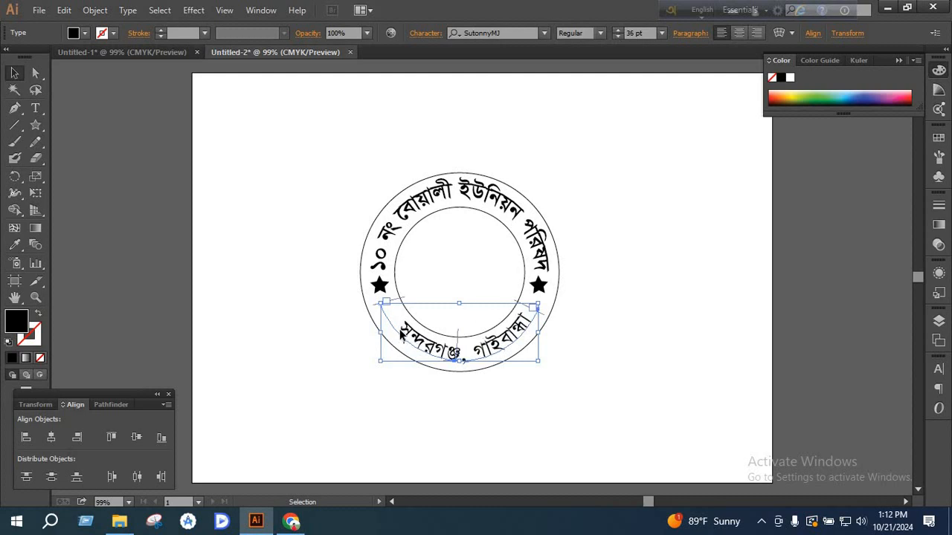
- Shift the lower curved text slightly back along its arc to centre it in the ring, and deselect it
key(t)
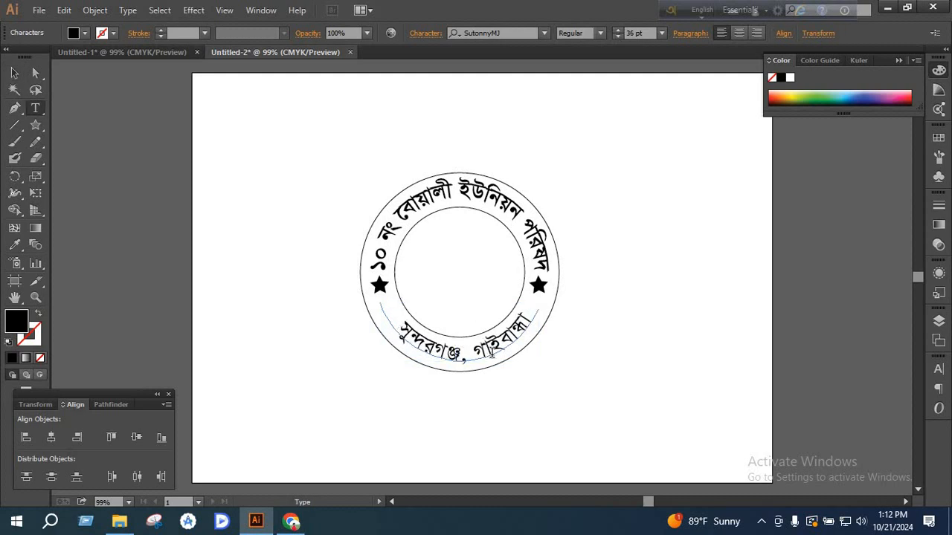
click(13, 73)
click(214, 279)
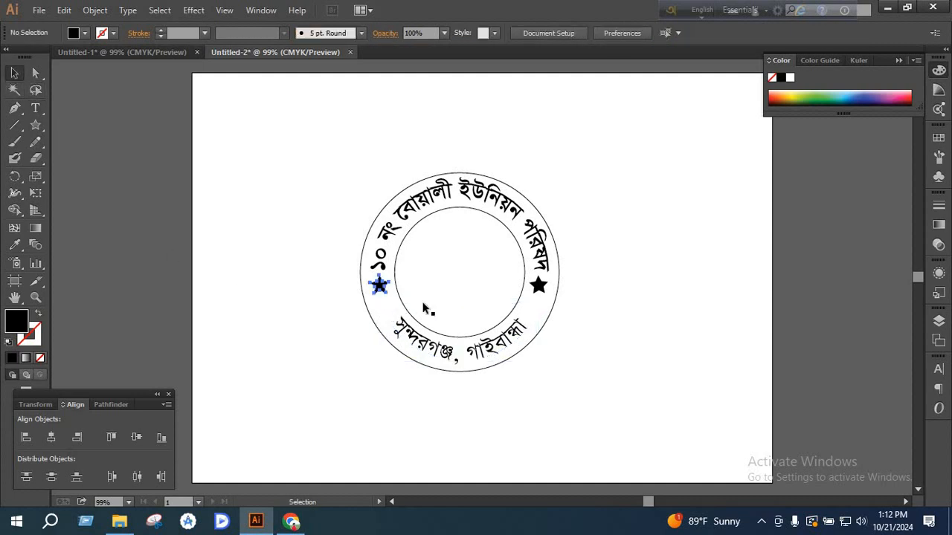
- Move both stars down between the upper and lower texts, and nudge the star before the lower text inward within the ring
shift+click(539, 287)
drag(539, 286, 536, 290)
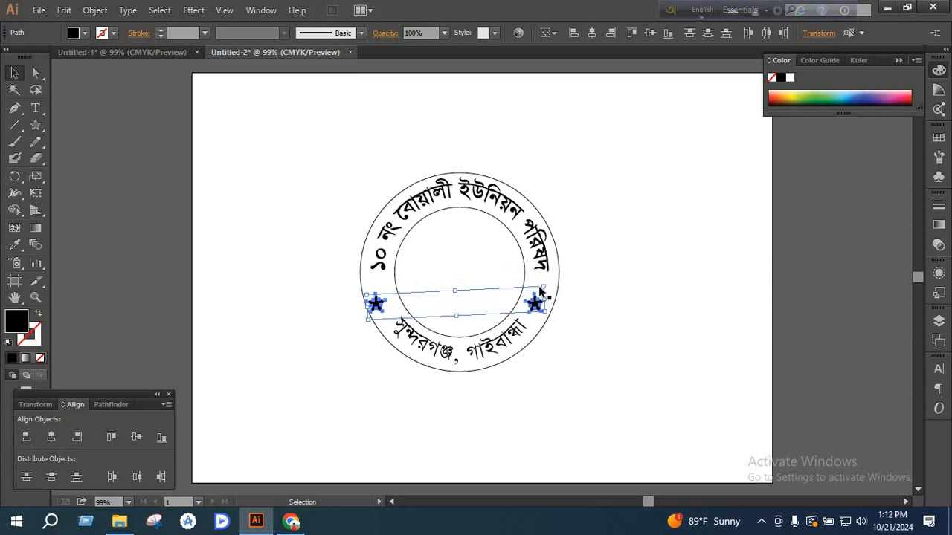
click(496, 333)
click(376, 305)
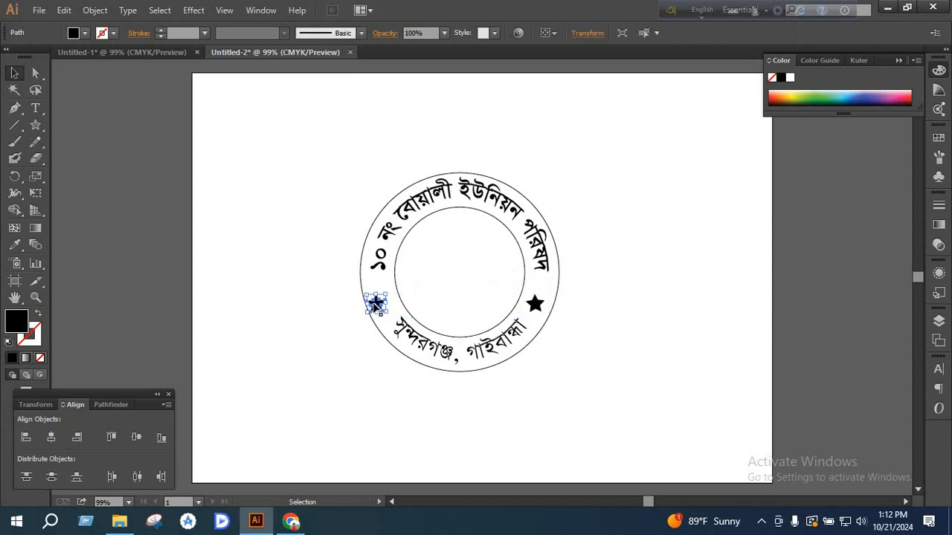
drag(376, 305, 382, 302)
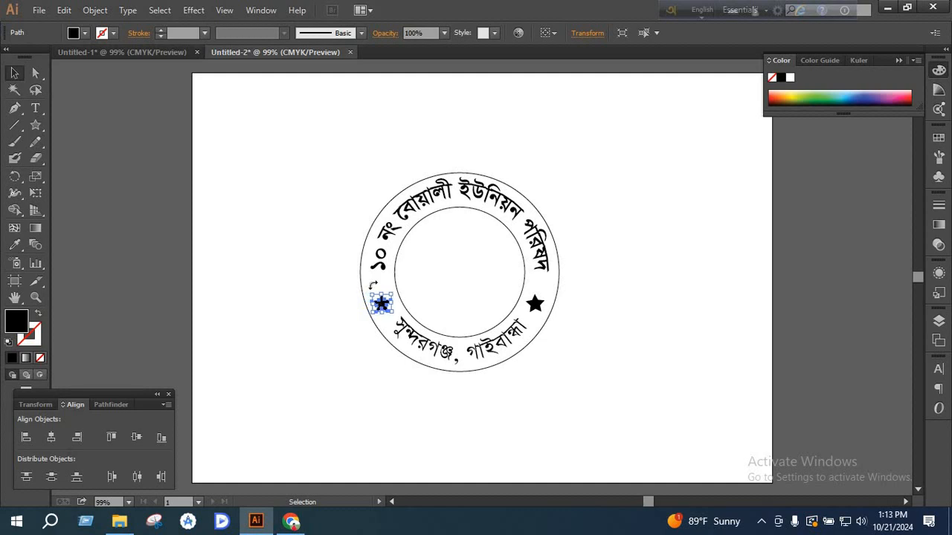
- Enlarge the upper curved text to 40 pt and rotate it slightly counter-clockwise to balance it between the stars
click(371, 243)
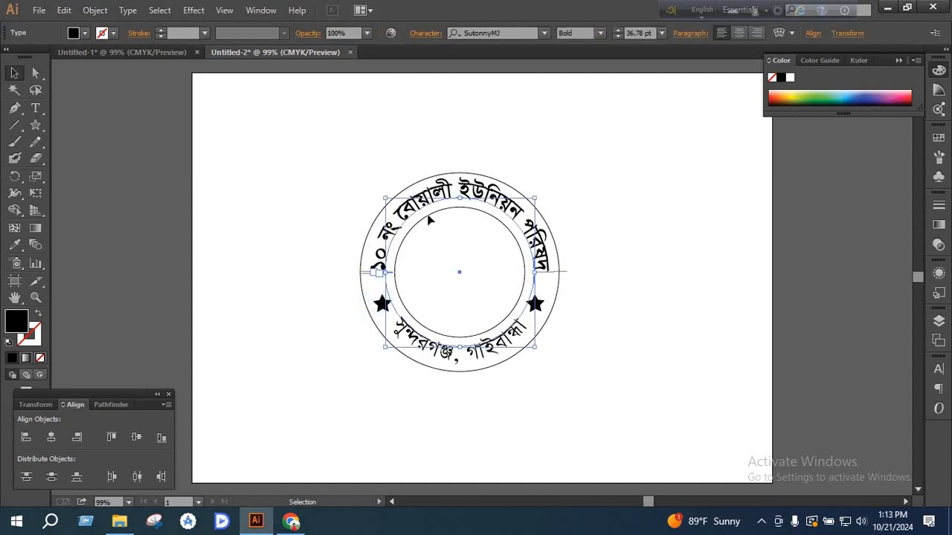
click(620, 30)
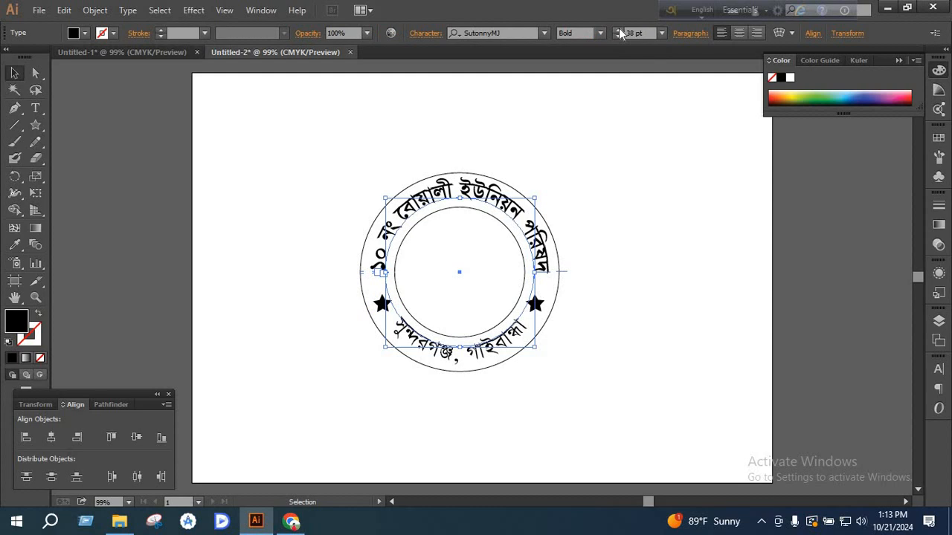
click(618, 30)
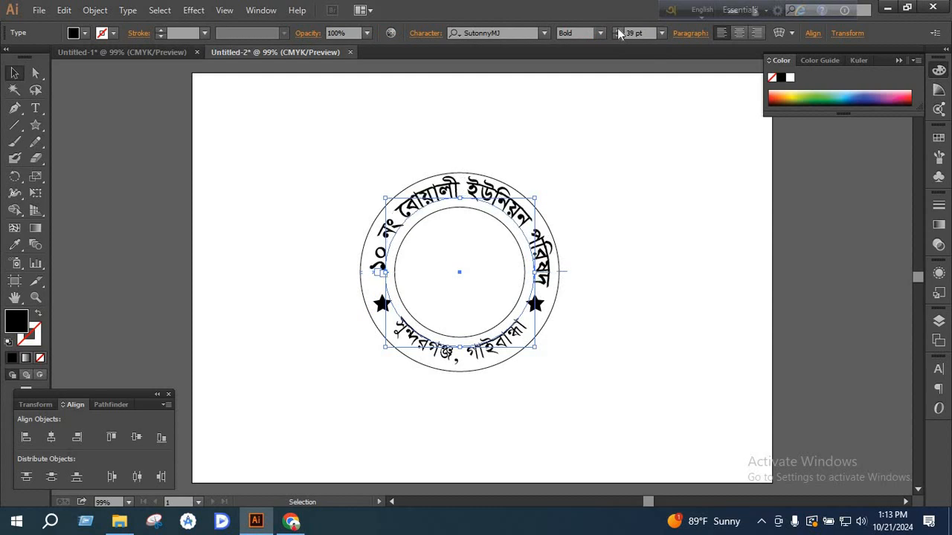
click(617, 29)
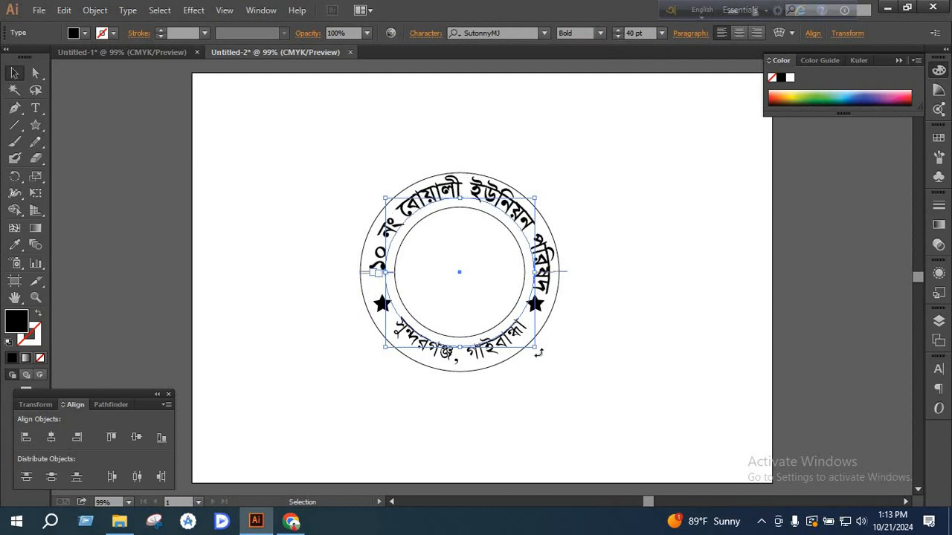
drag(539, 352, 546, 352)
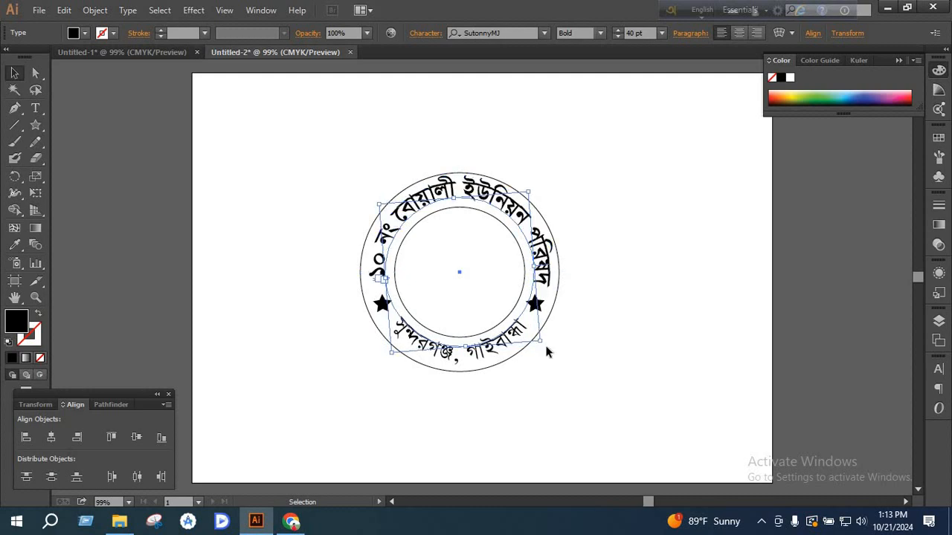
- Change the font style of the lower curved text to Bold and deselect it
click(581, 324)
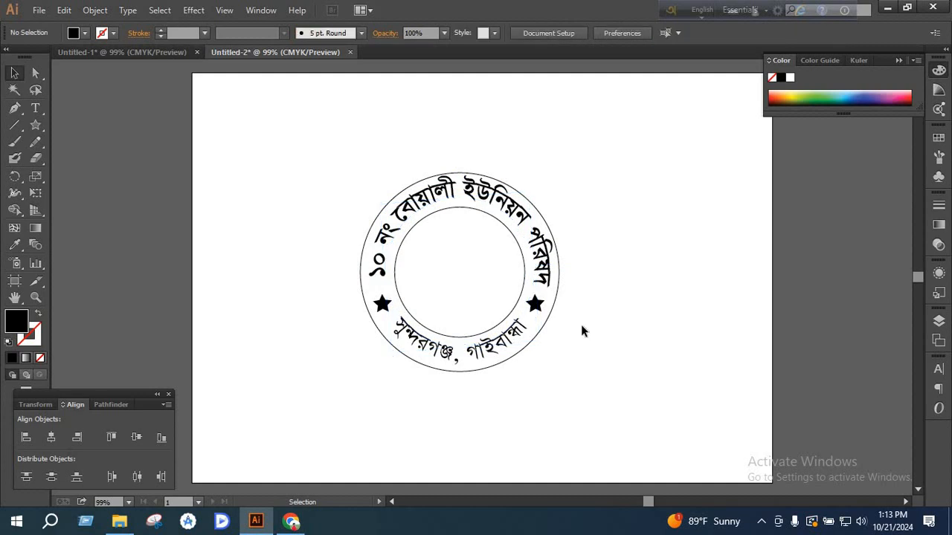
click(376, 276)
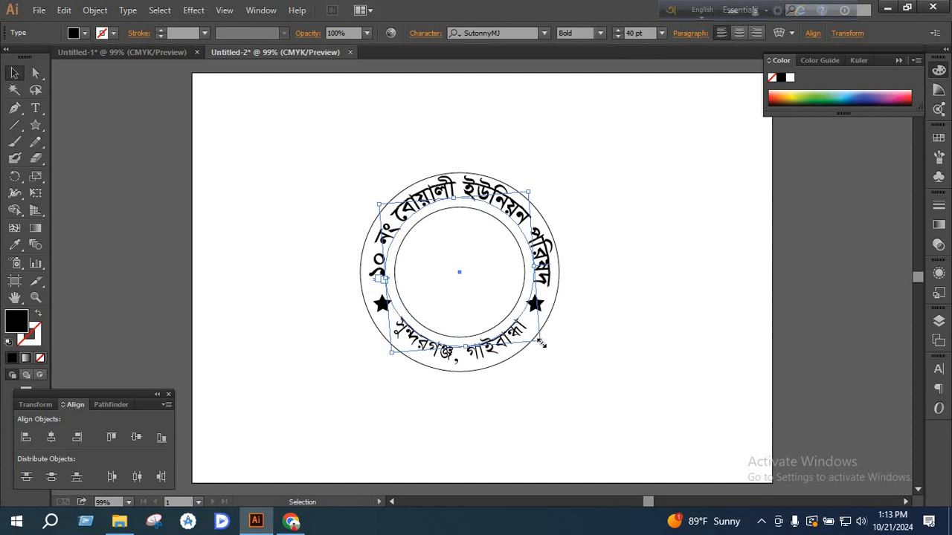
click(554, 351)
click(514, 348)
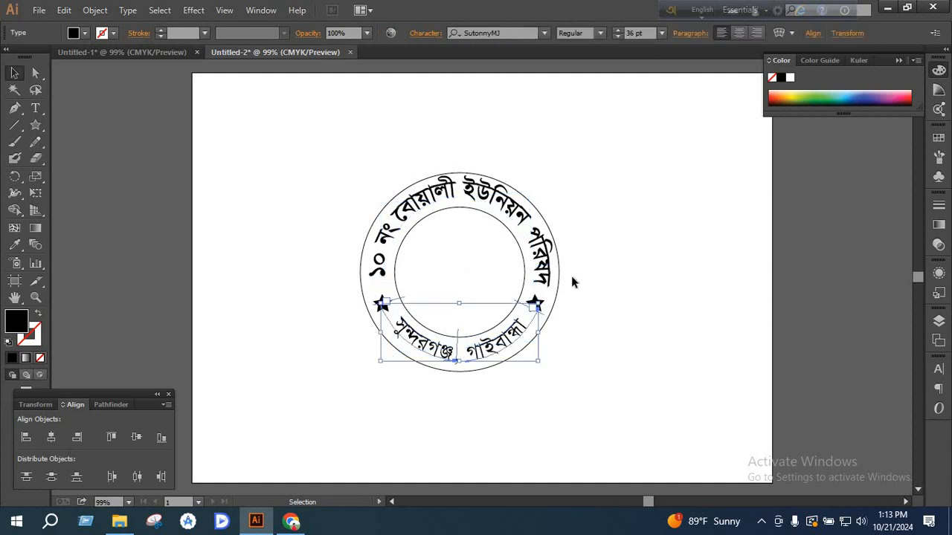
click(600, 33)
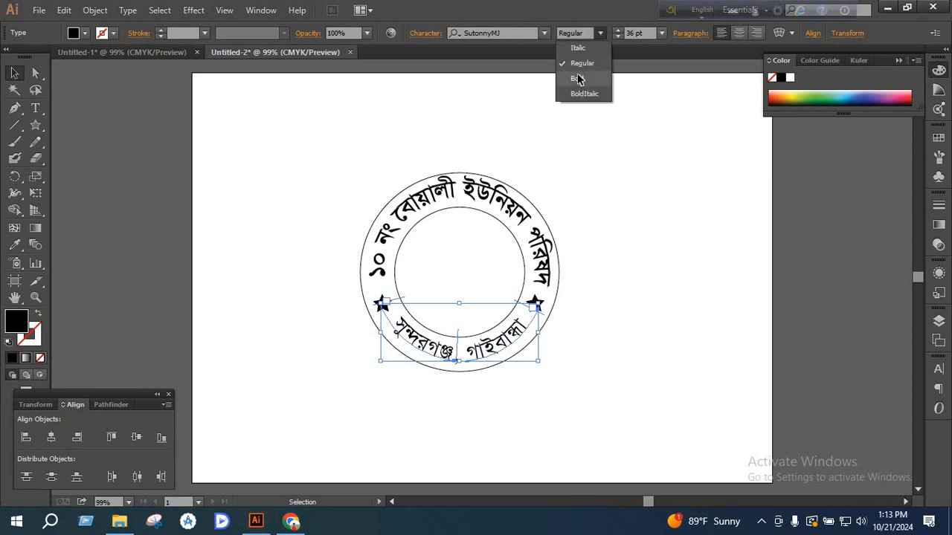
click(577, 79)
click(594, 240)
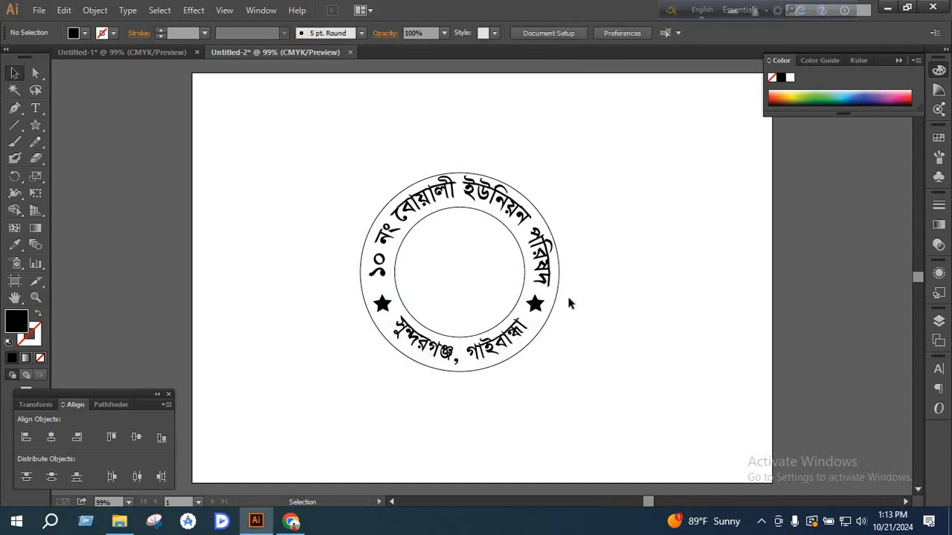
- Switch to File Explorer and copy the graphics-design-logo water lily image from the Downloads folder
click(119, 522)
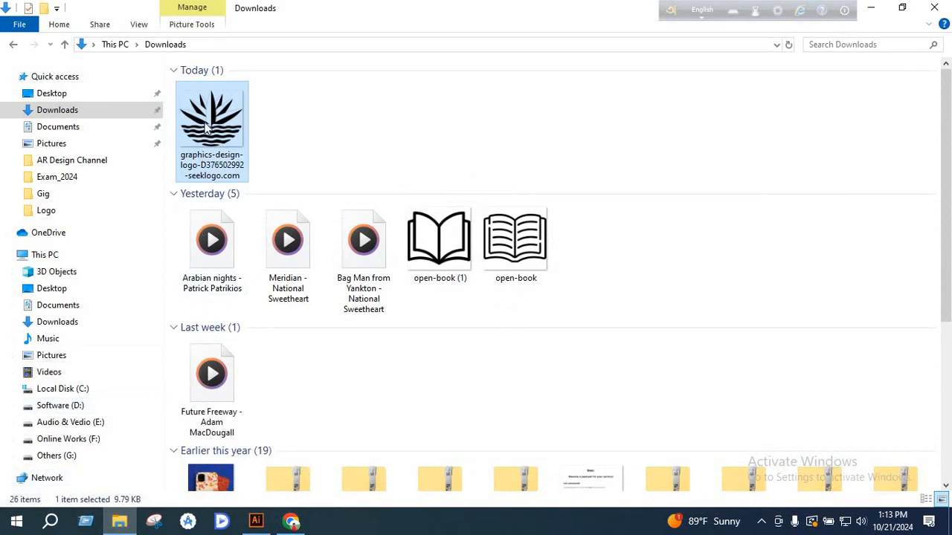
right_click(205, 124)
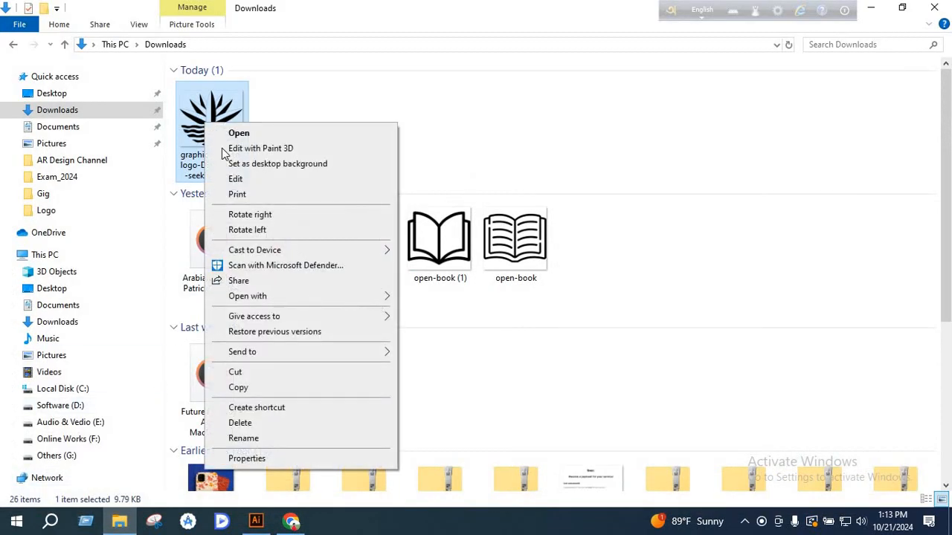
click(241, 388)
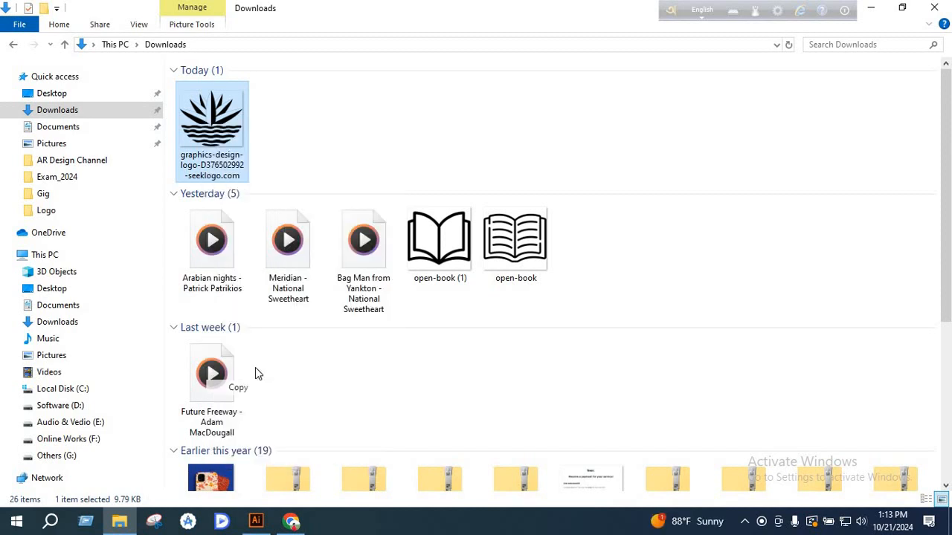
- Return to Illustrator and paste the copied water lily logo into the seal document
click(256, 521)
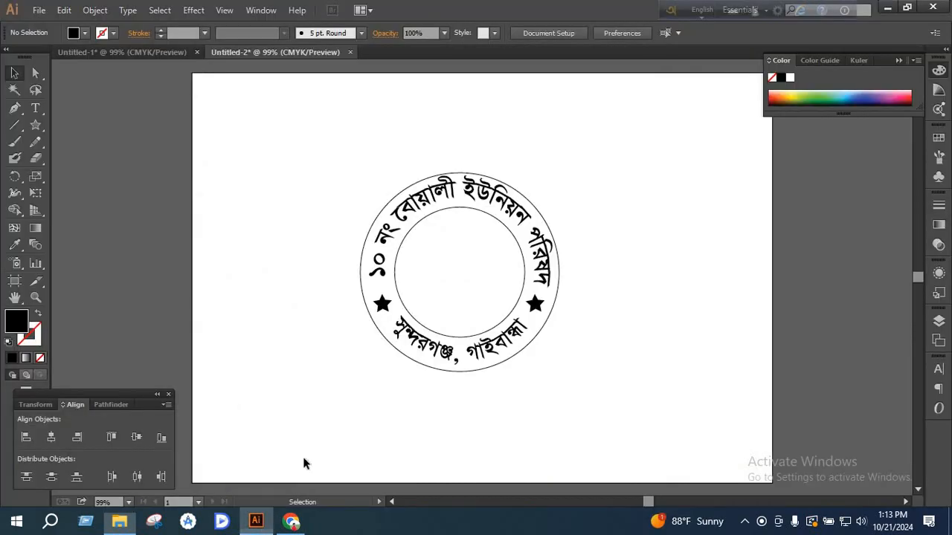
right_click(341, 229)
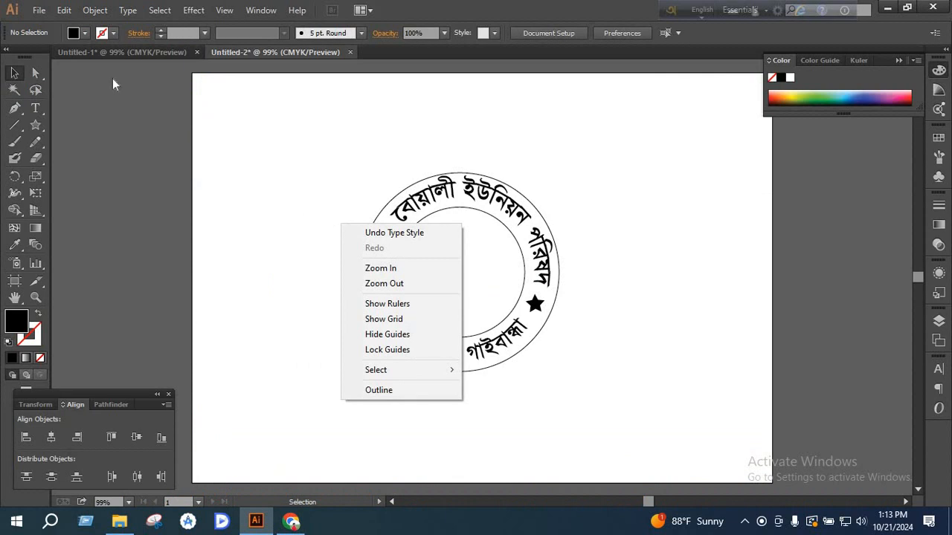
click(39, 10)
click(56, 10)
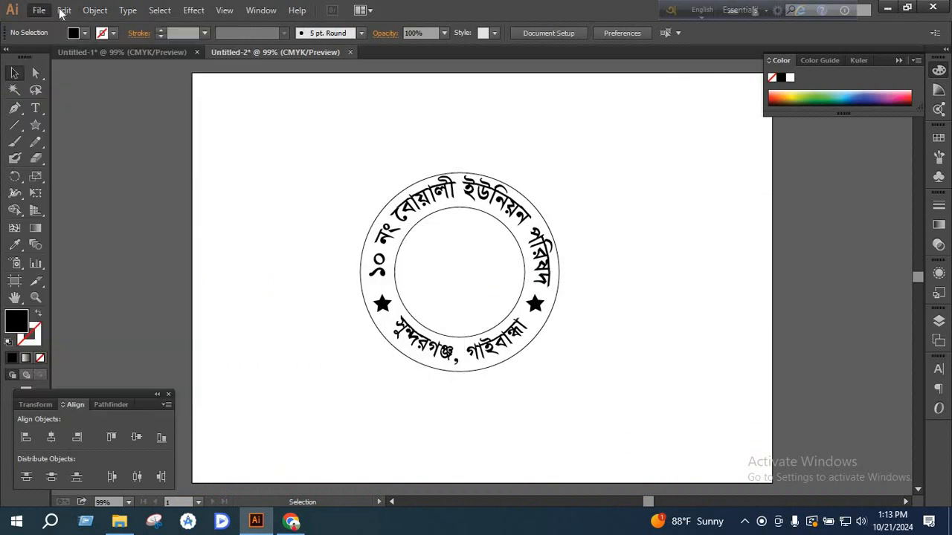
click(64, 11)
click(86, 93)
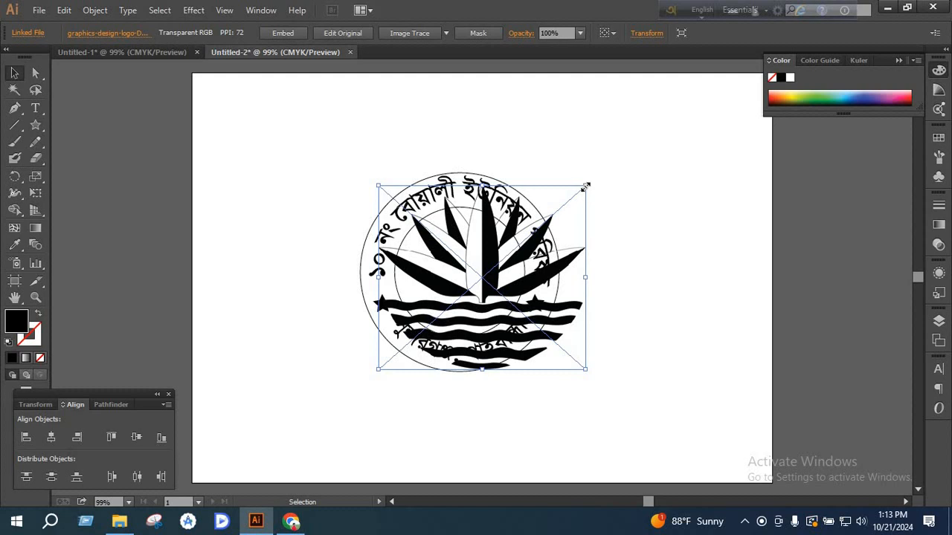
- Scale the water lily logo down to fit inside the inner circle, move it to the middle, and deselect it
drag(585, 186, 528, 236)
drag(472, 268, 452, 256)
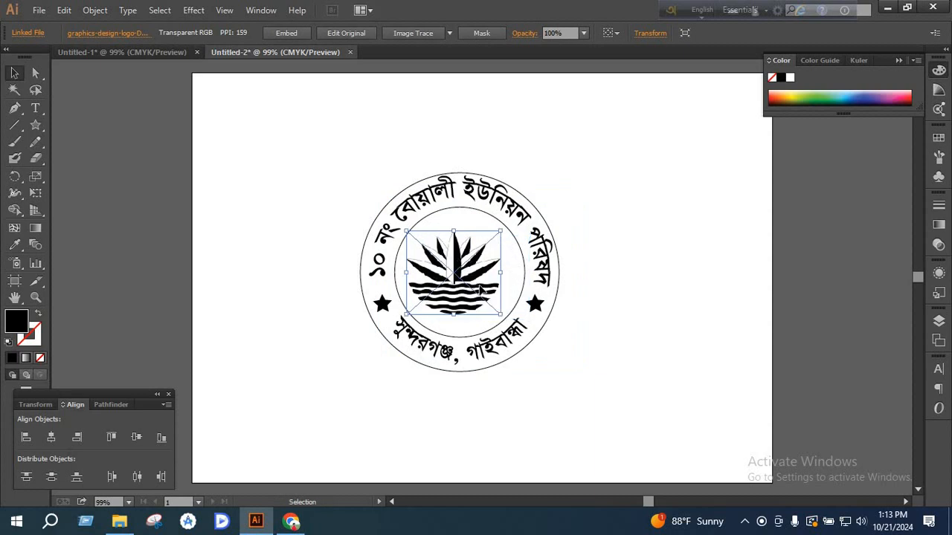
drag(517, 323, 529, 333)
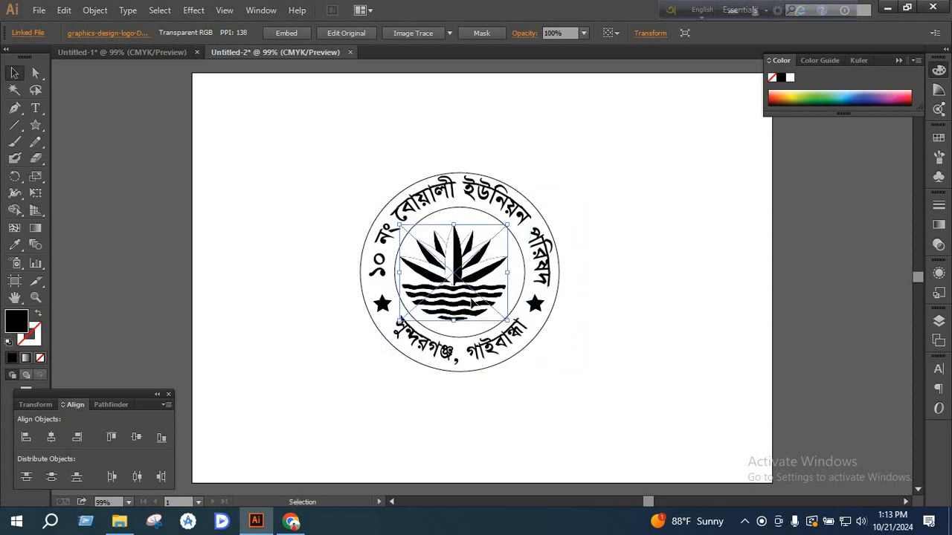
drag(462, 271, 471, 270)
click(451, 160)
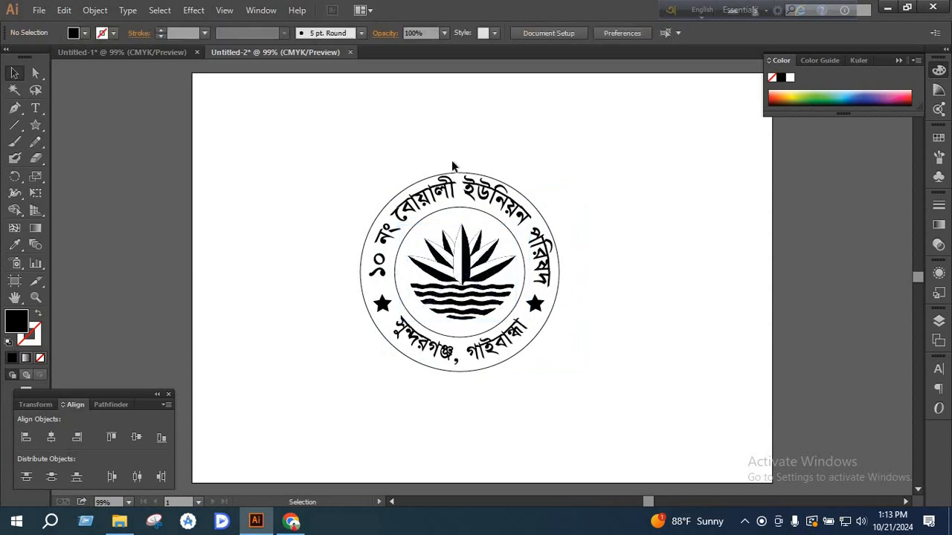
- Align the logo, both circles and the upper curved text to a shared centre, horizontally and vertically
drag(441, 146, 487, 378)
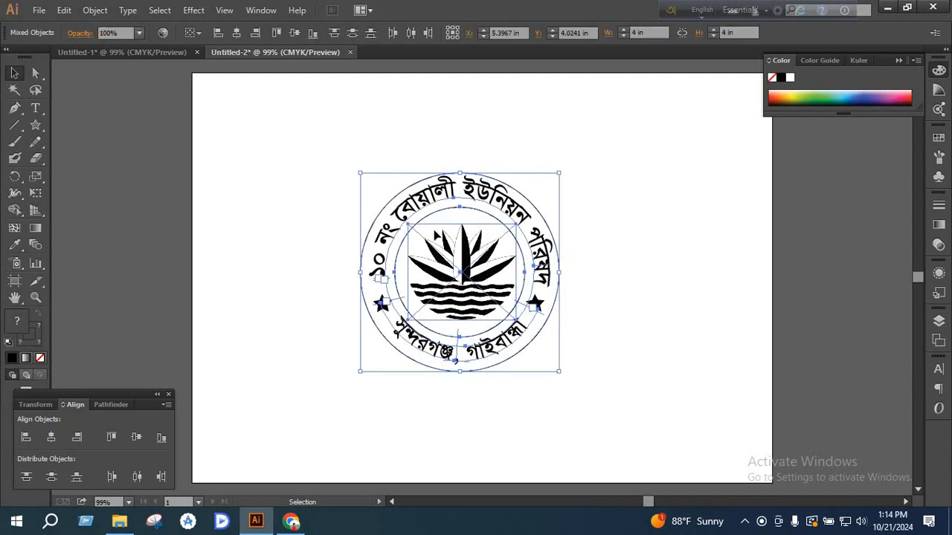
click(236, 32)
click(595, 251)
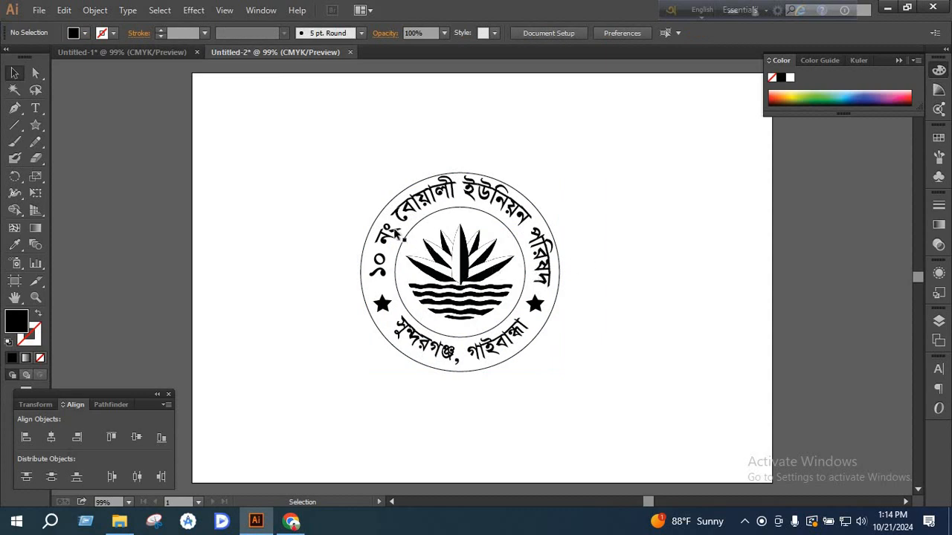
drag(351, 295, 417, 290)
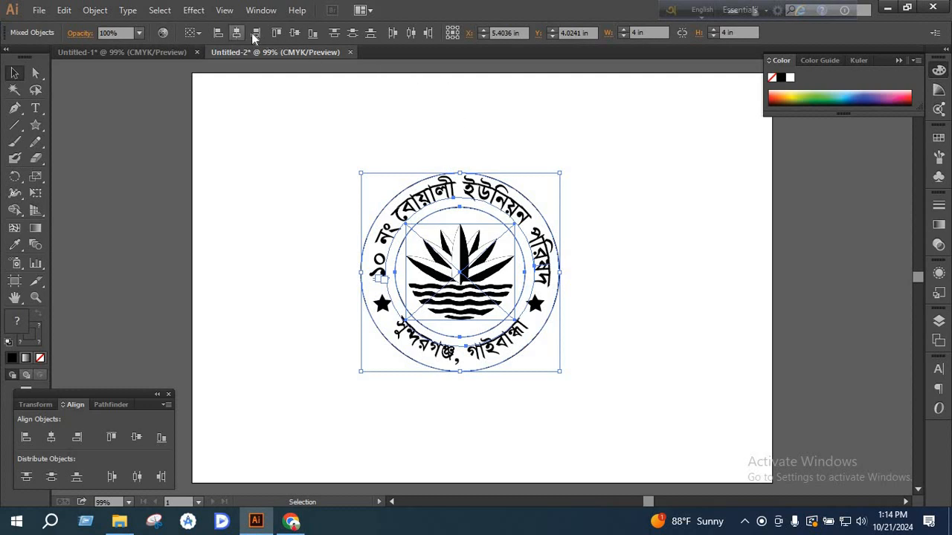
click(294, 33)
click(607, 244)
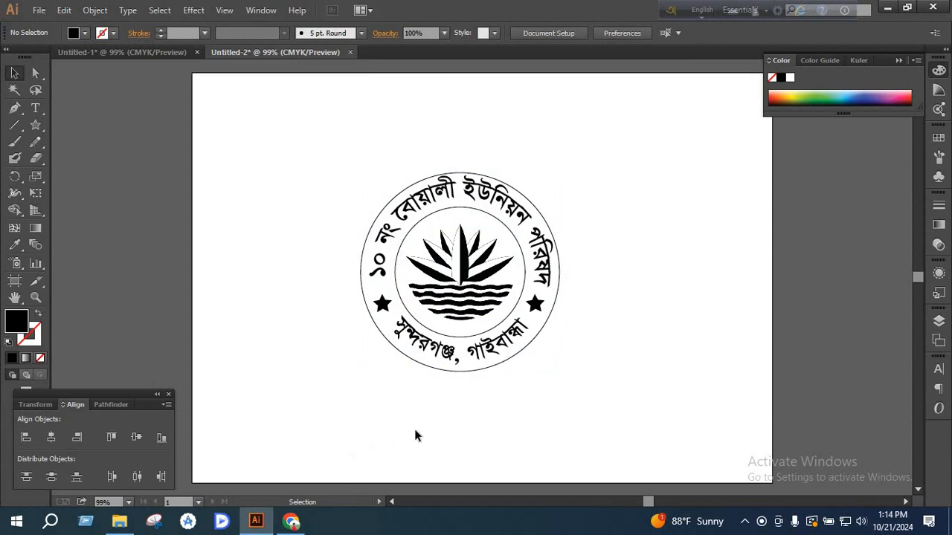
- Set the inner circle's stroke weight to 3 pt
click(522, 262)
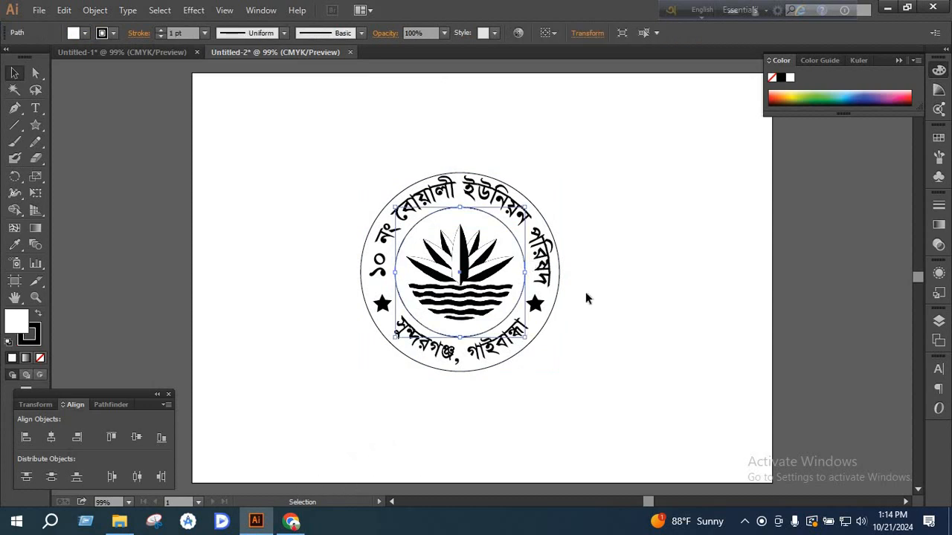
click(938, 206)
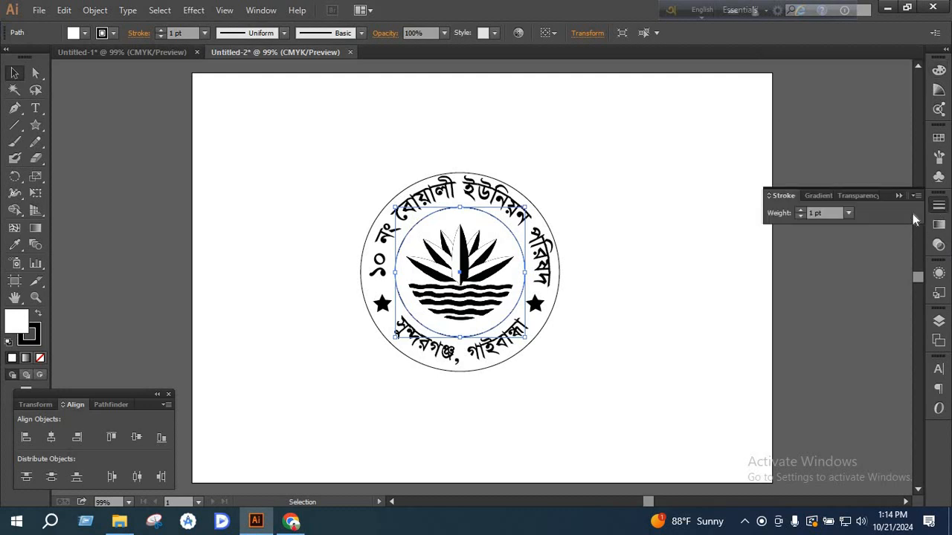
click(800, 209)
click(800, 209)
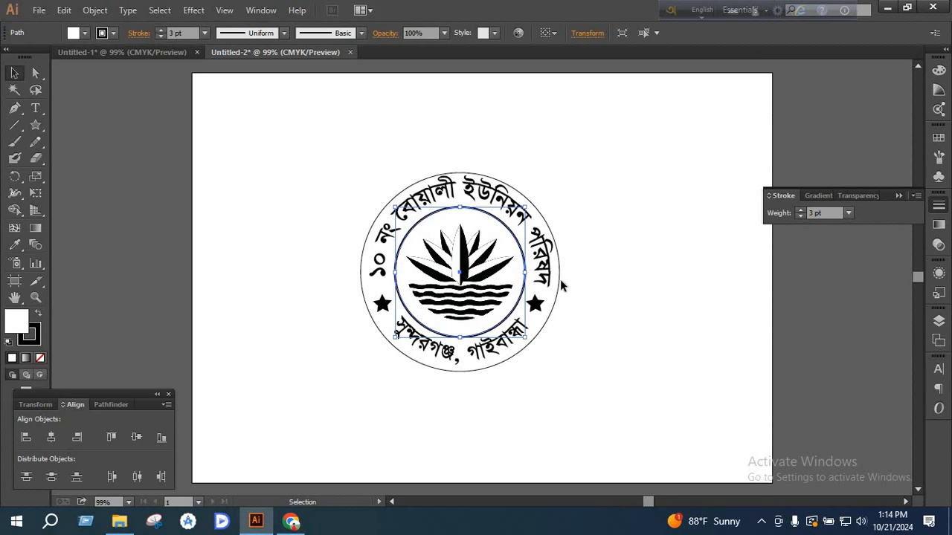
- Set the outer circle's stroke weight to 5 pt and deselect it
click(561, 284)
click(800, 209)
click(799, 210)
click(799, 210)
click(800, 210)
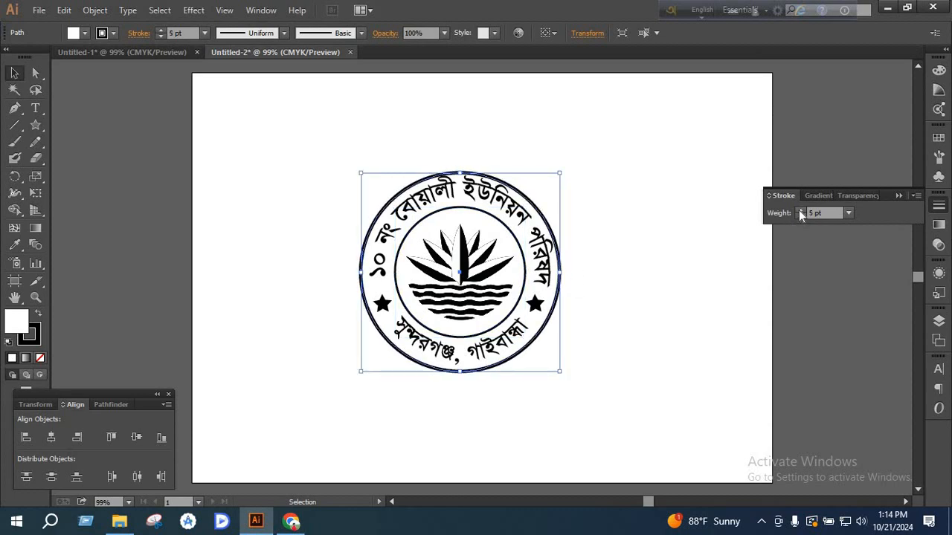
click(710, 267)
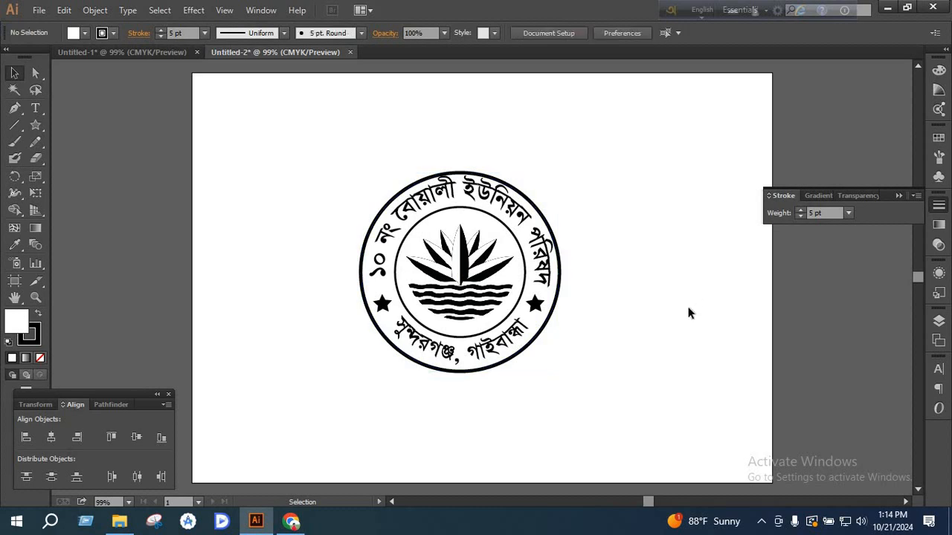
scroll(646, 323, up, 2)
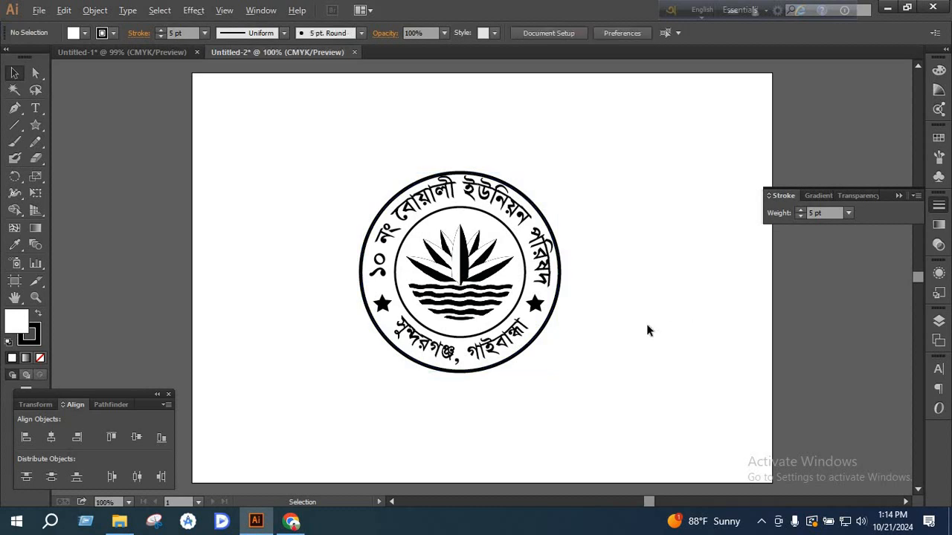
key(space)
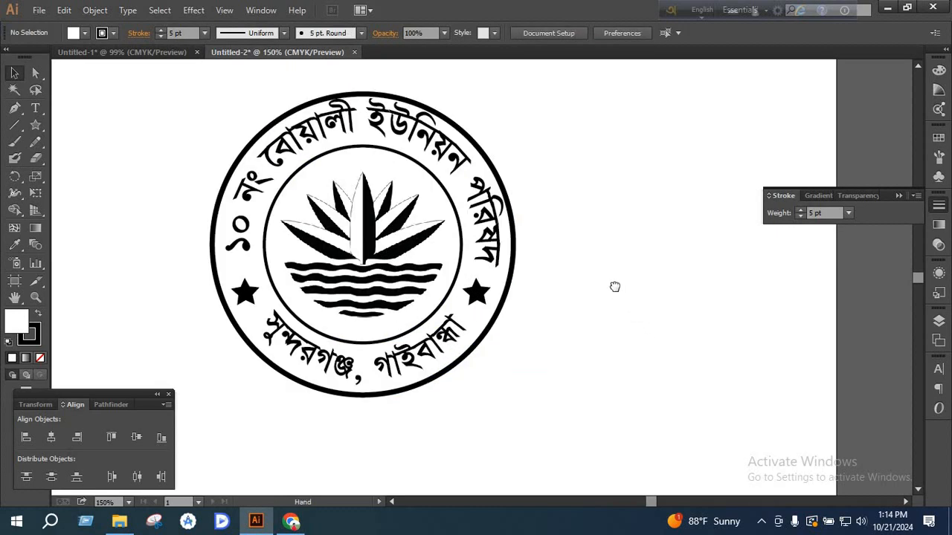